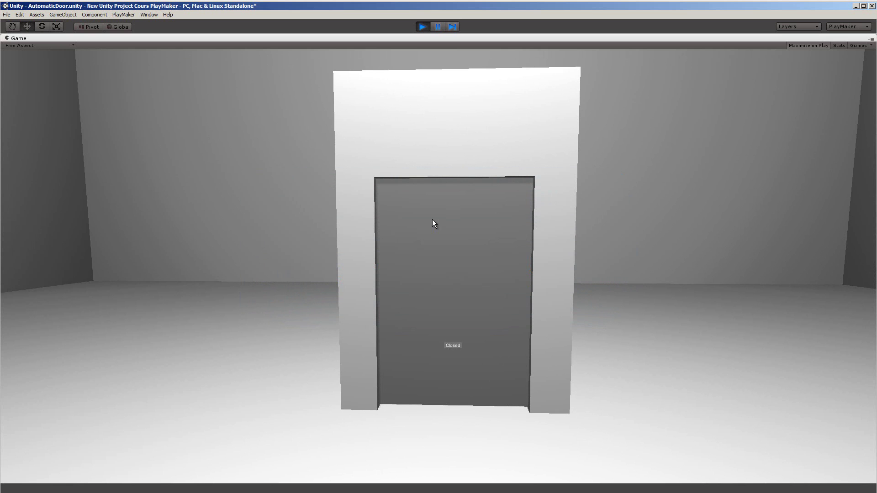
Walk the player forward through the automatic door and back out, then stop play mode
key("w")
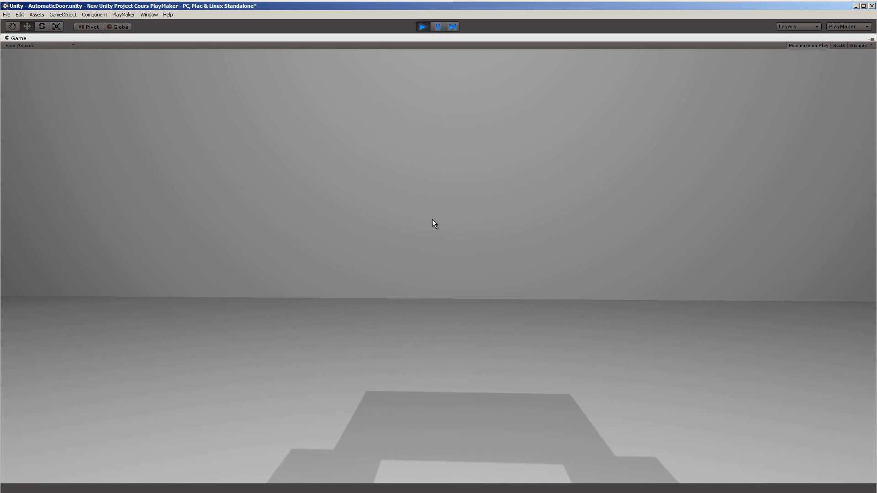
key("s")
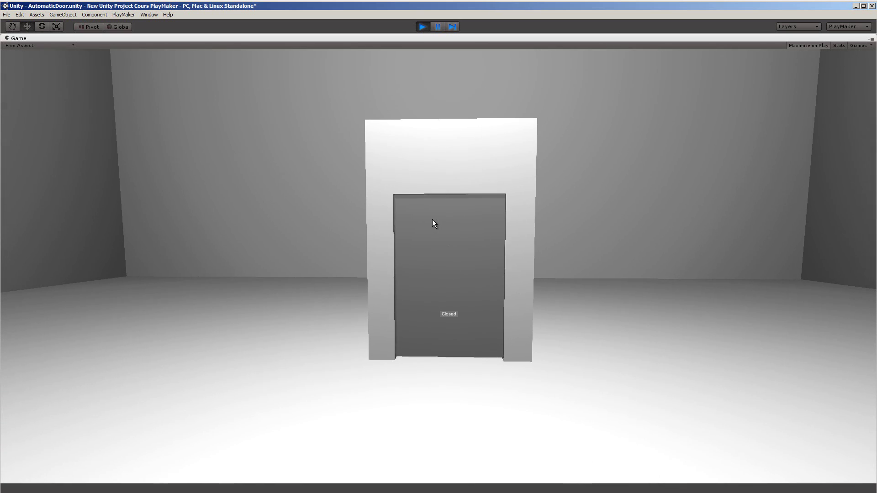
key("ctrl+p")
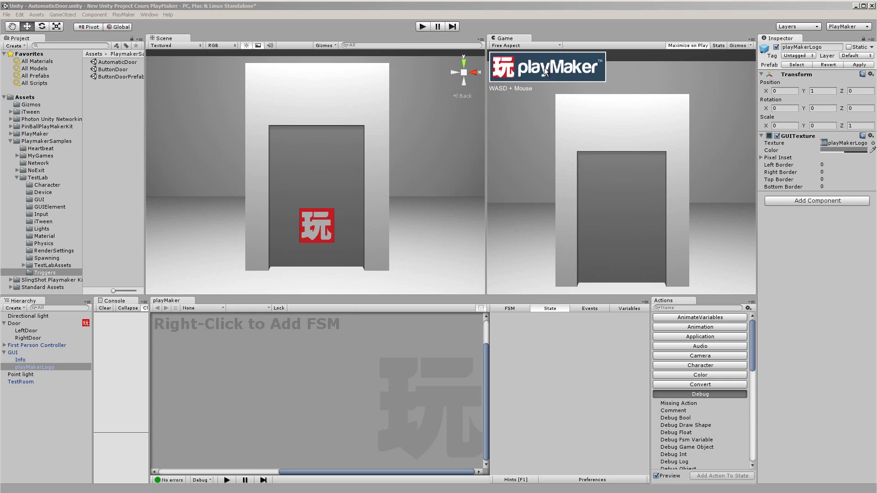
Disable the Info GUIText and playMakerLogo GUITexture to hide the WASD hint and logo
left_click(25, 361)
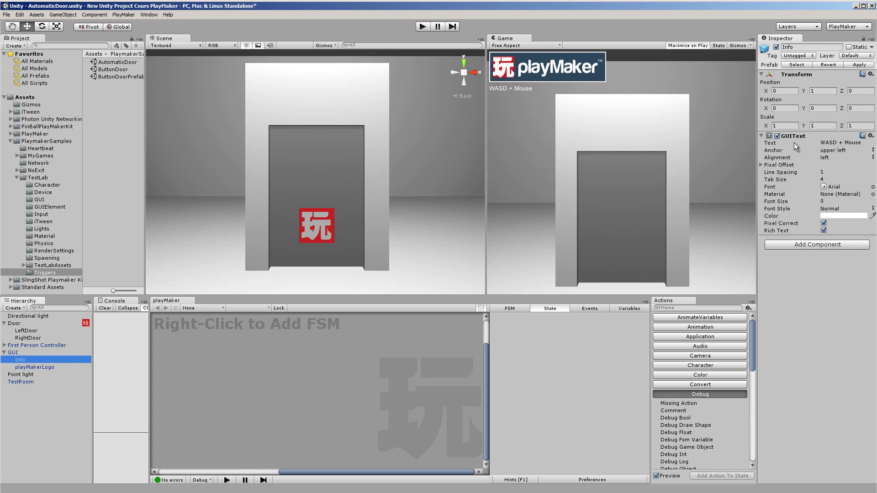
left_click(777, 137)
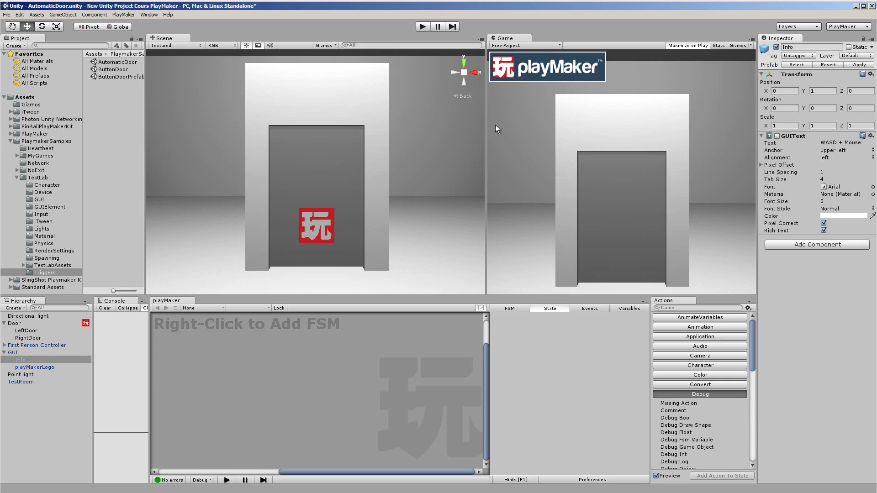
left_click(31, 367)
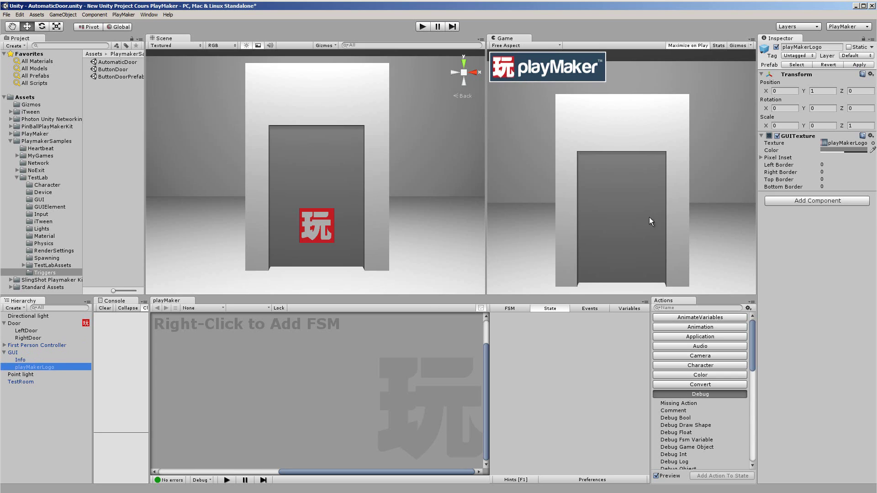
left_click(778, 136)
Inspect LeftDoor and RightDoor, then select Door to show its FSM graph
left_click(340, 229)
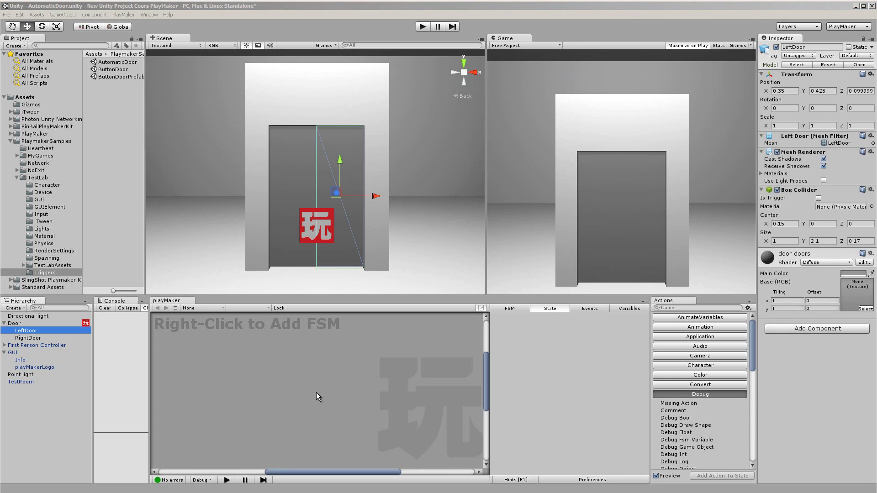
left_click(32, 340)
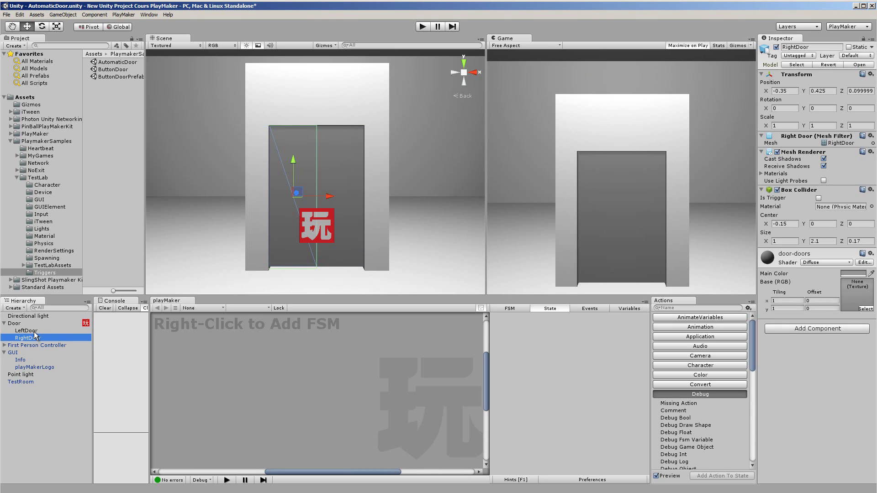
left_click(26, 330)
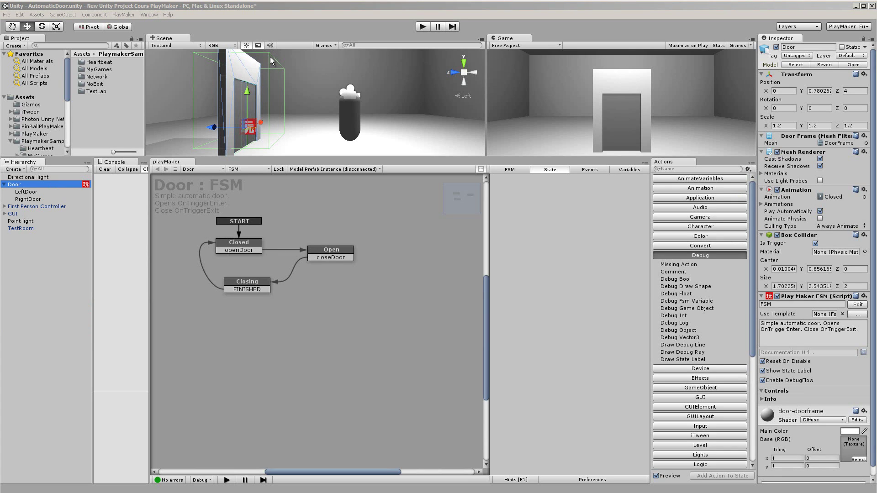
Toggle the Door's Box Collider off and back on, then view the FSM's general settings
left_click(597, 235)
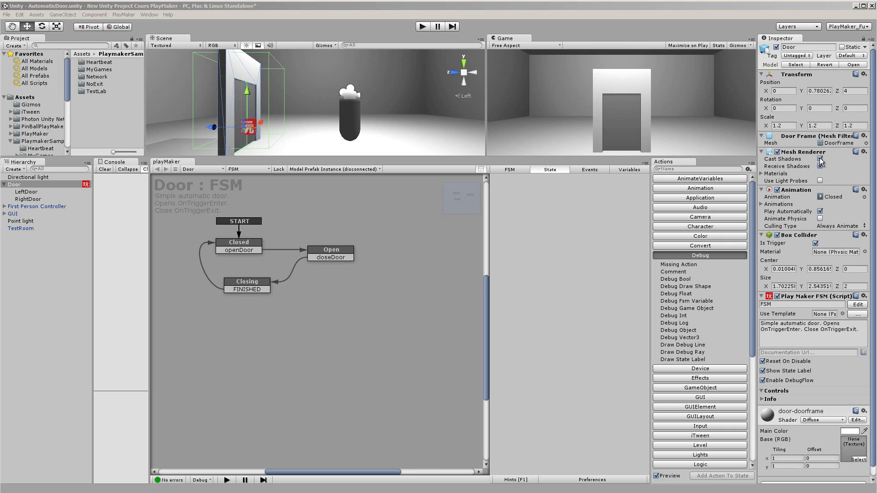
left_click(778, 235)
left_click(778, 236)
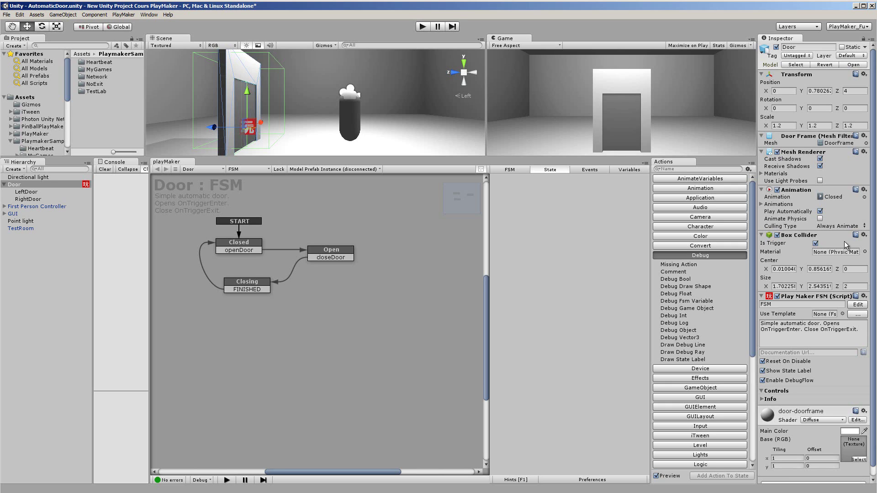
left_click(581, 341)
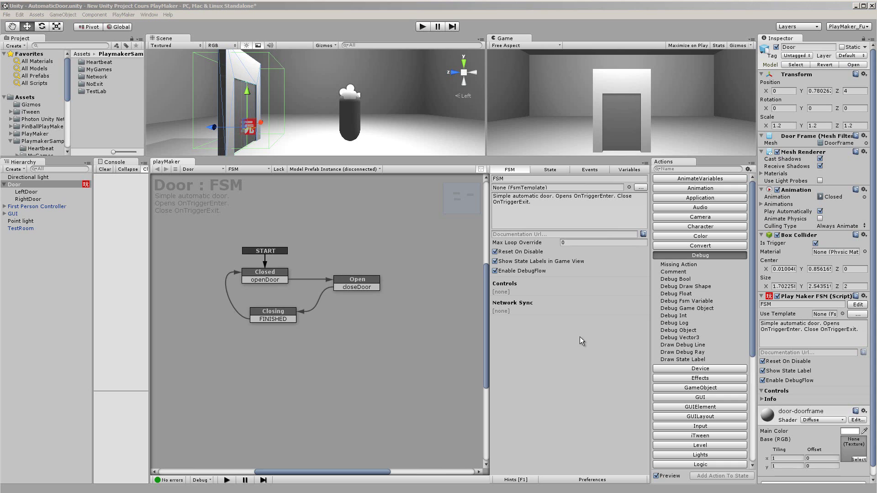
List the Door FSM's events, then review the Closed state's Play Animation and Trigger Event actions
left_click(593, 173)
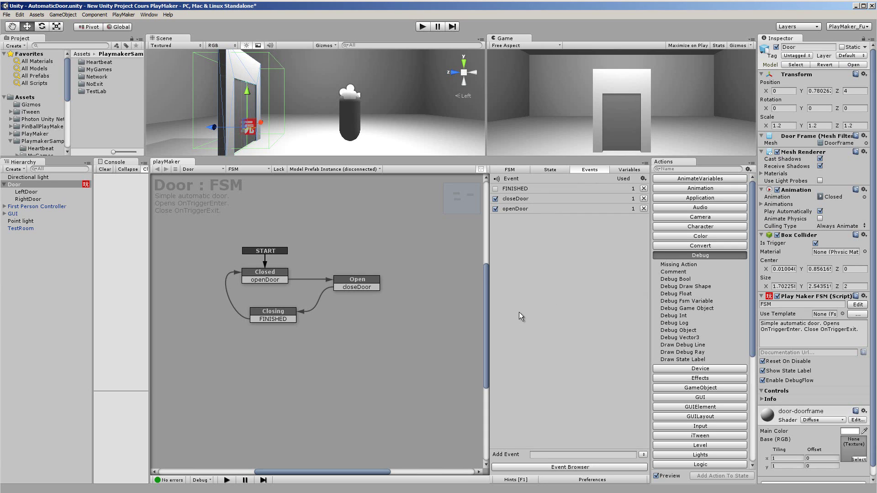
left_click(260, 276)
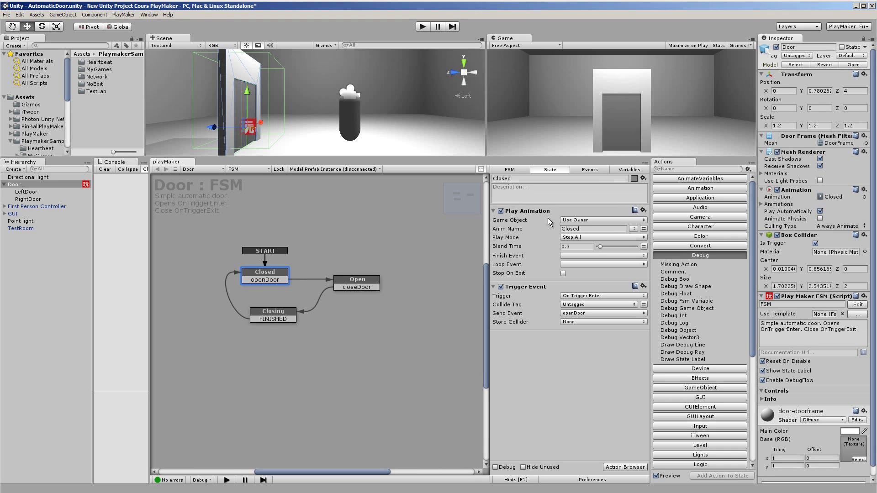
mouse_move(550, 227)
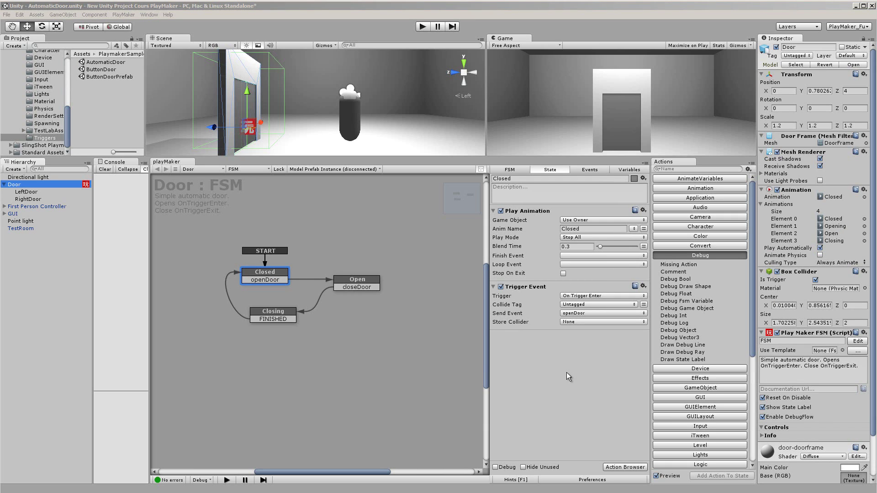
key("Left")
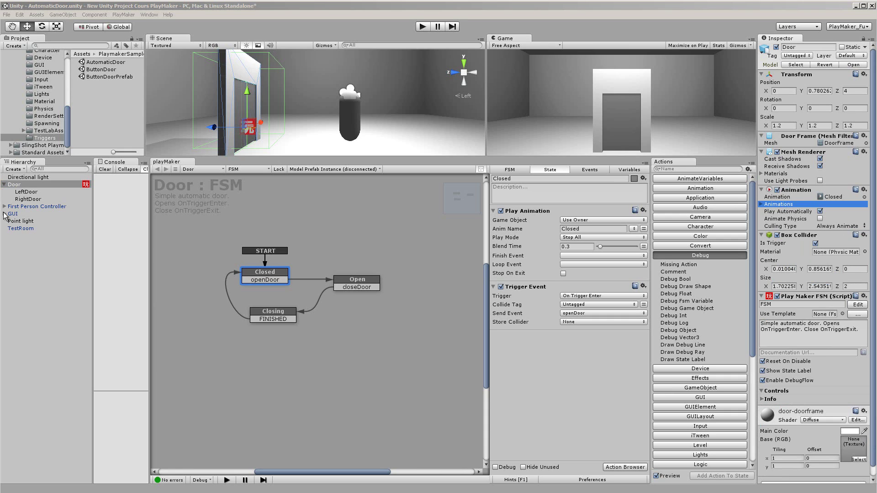
Select the Door prefab asset, expand Door.FBX and inspect its LeftDoor, RightDoor and DoorFrame meshes
right_click(55, 186)
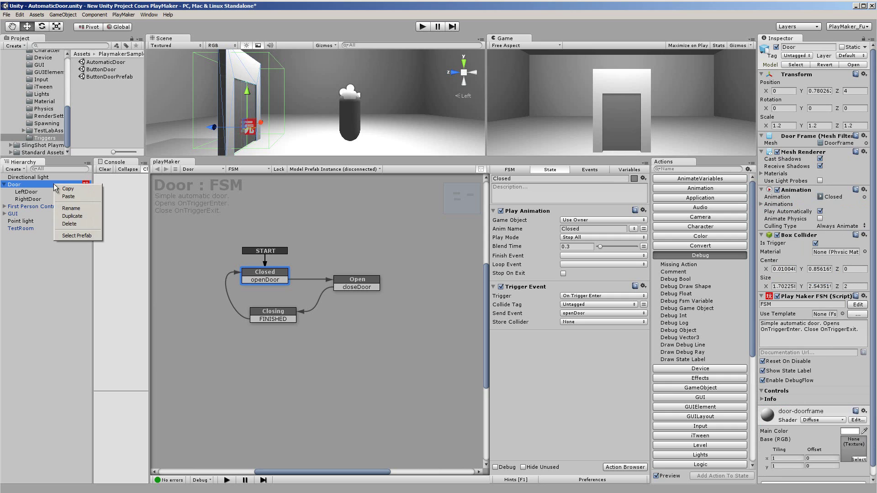
left_click(67, 237)
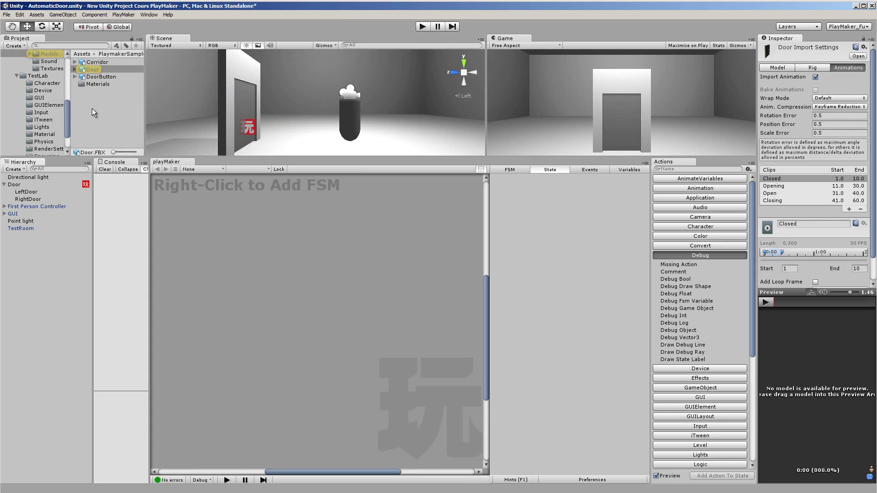
left_click(76, 70)
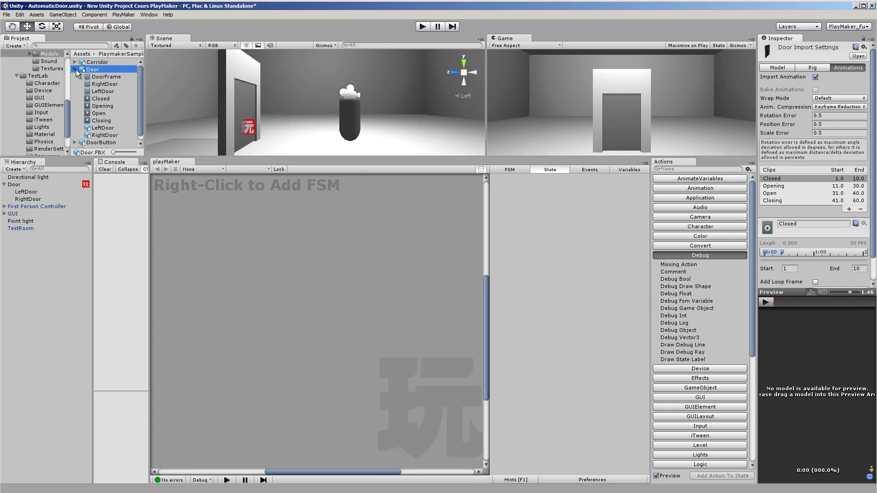
left_click(94, 129)
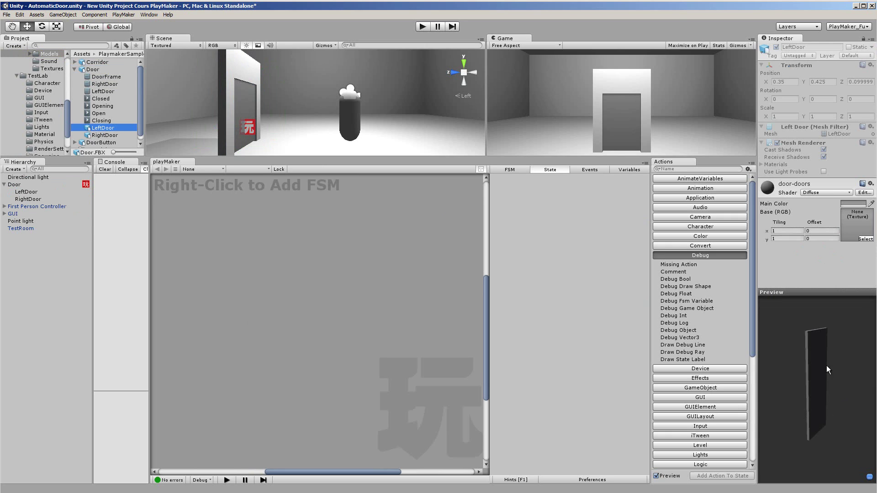
left_click(105, 136)
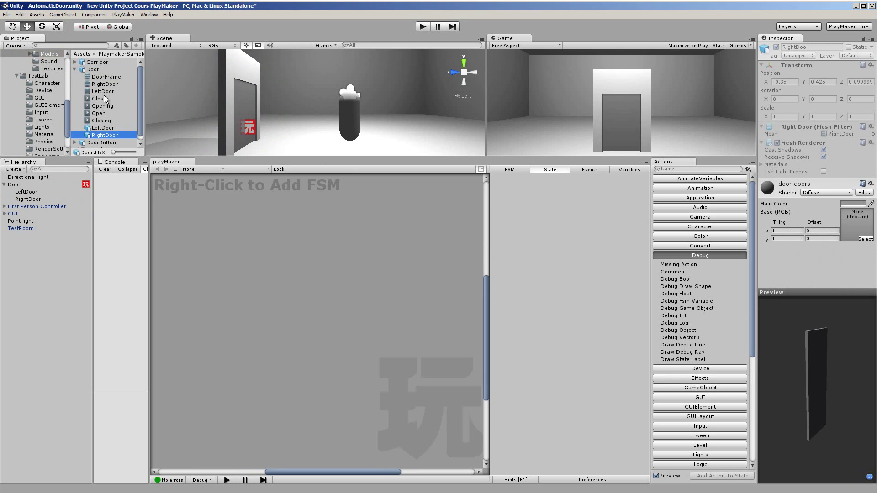
left_click(105, 77)
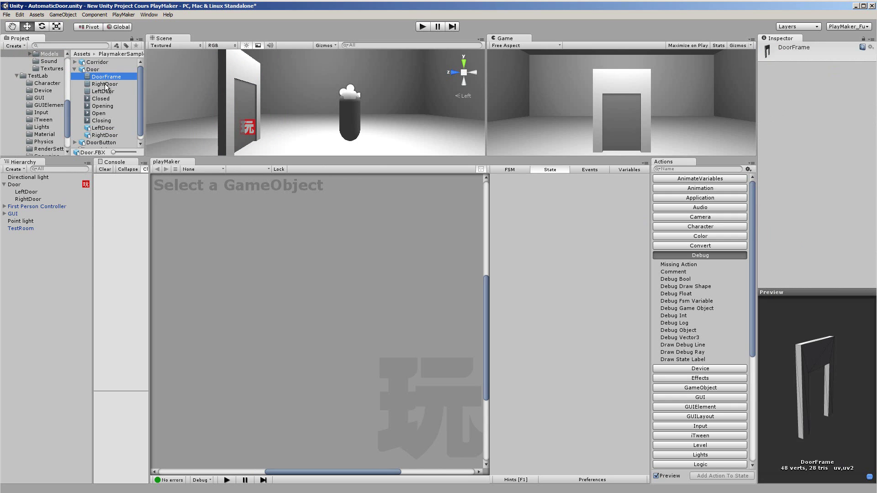
left_click(106, 84)
left_click(104, 91)
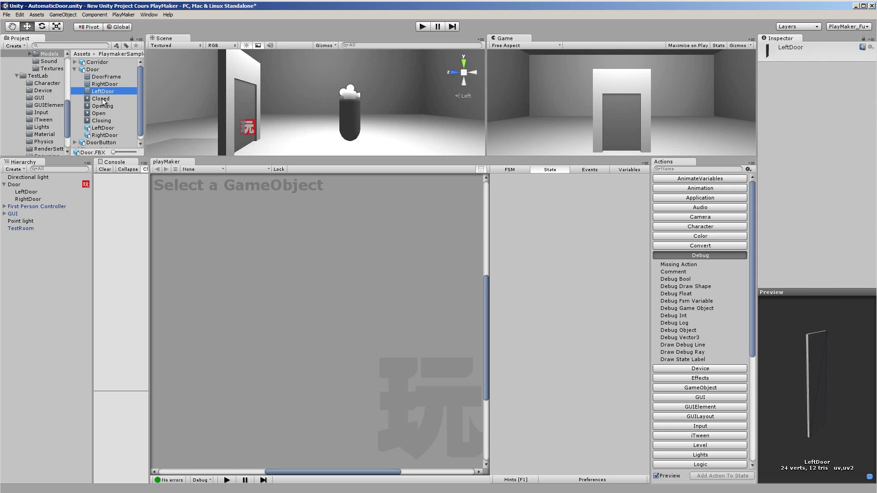
Inspect the Closed, Opening, Open and Closing clips, ending on Closed (0.300 length, 30 FPS)
left_click(104, 100)
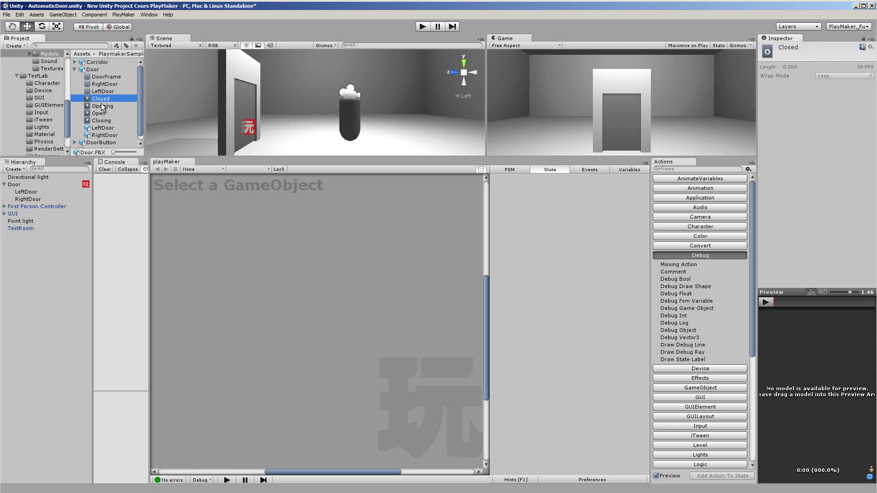
left_click(104, 107)
left_click(105, 115)
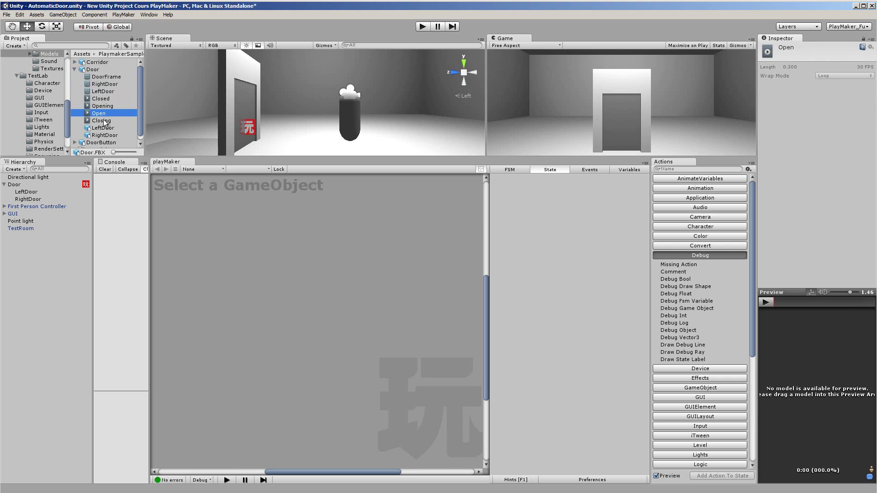
left_click(105, 122)
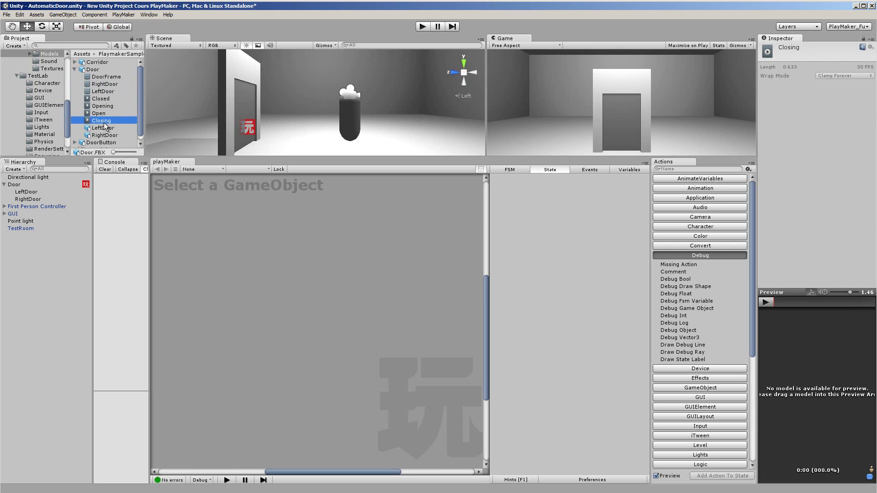
left_click(106, 98)
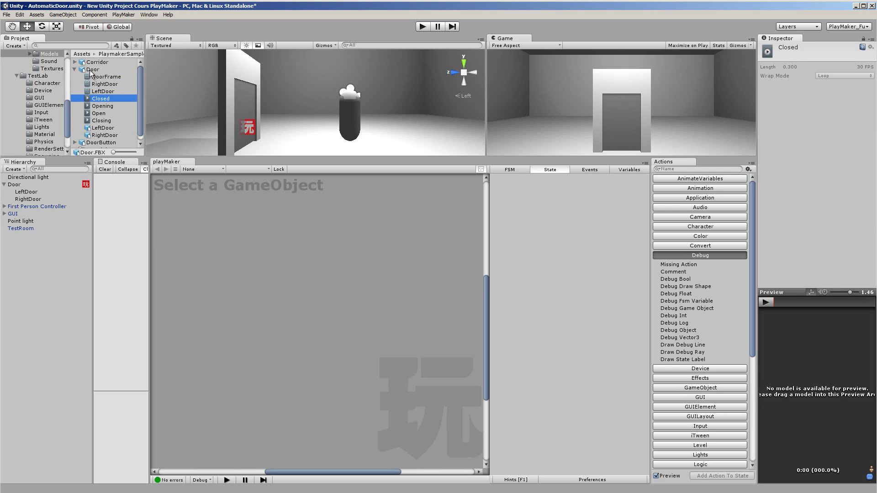
Load the Door model into the preview and play the Opening clip at a slower speed
mouse_move(92, 69)
left_mouse_down()
mouse_move(317, 155)
mouse_move(827, 395)
left_mouse_up()
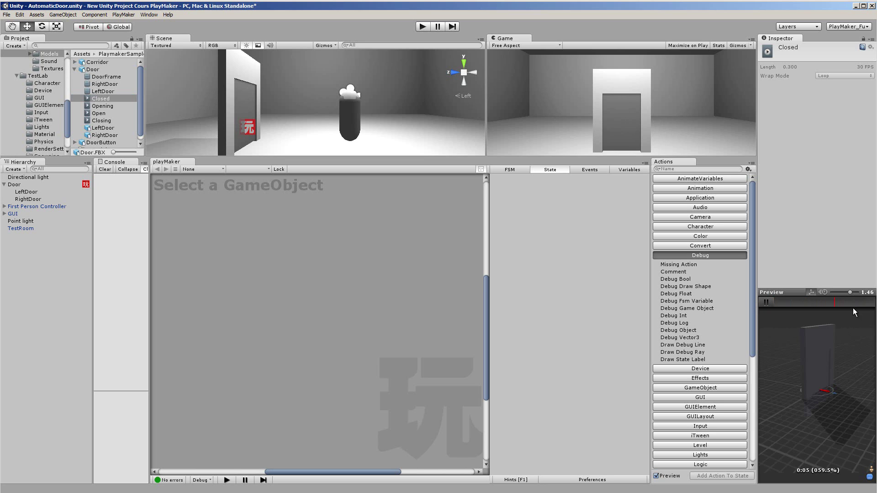
left_click(102, 109)
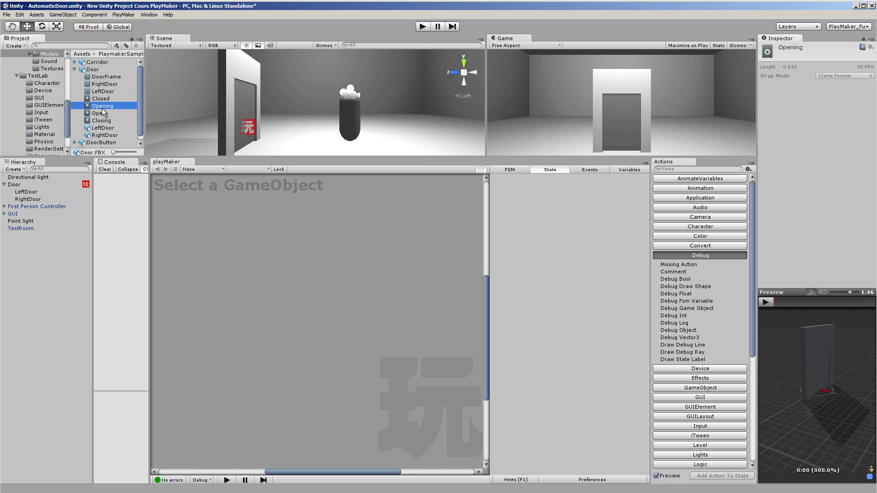
left_click(770, 301)
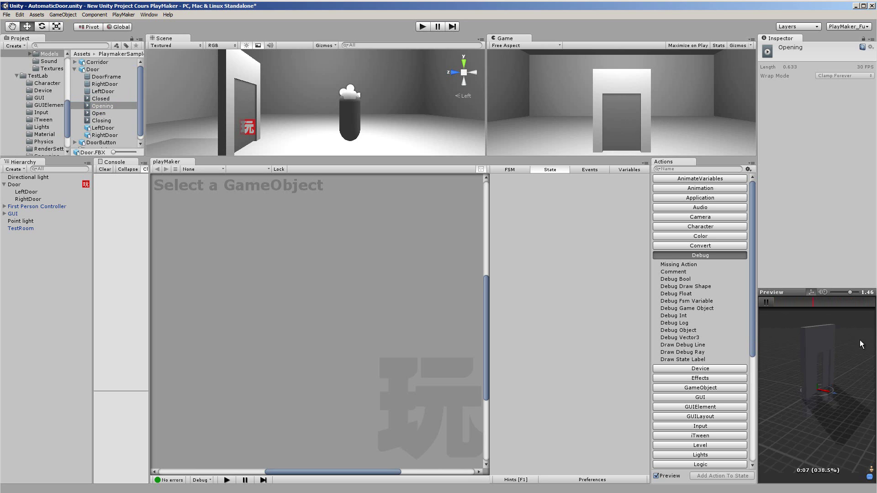
left_click_drag(848, 292, 839, 295)
left_click_drag(757, 311, 712, 313)
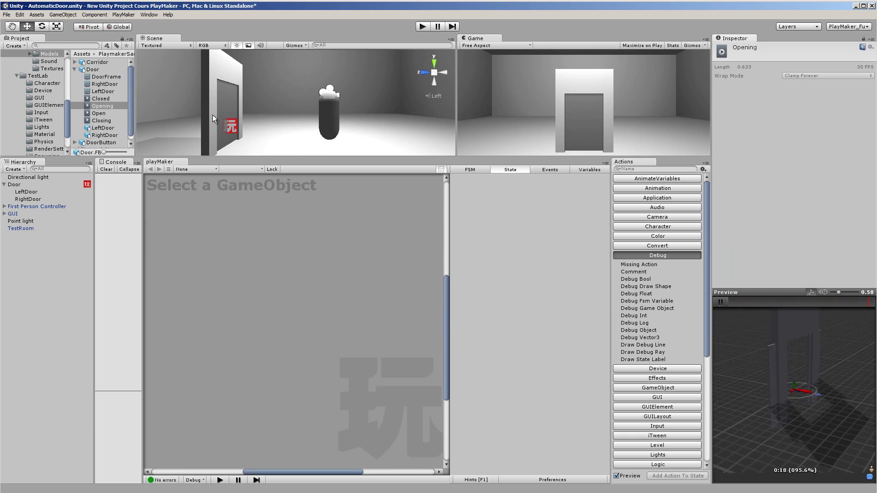
Preview the Open clip, then play the Closing clip through
left_click(101, 115)
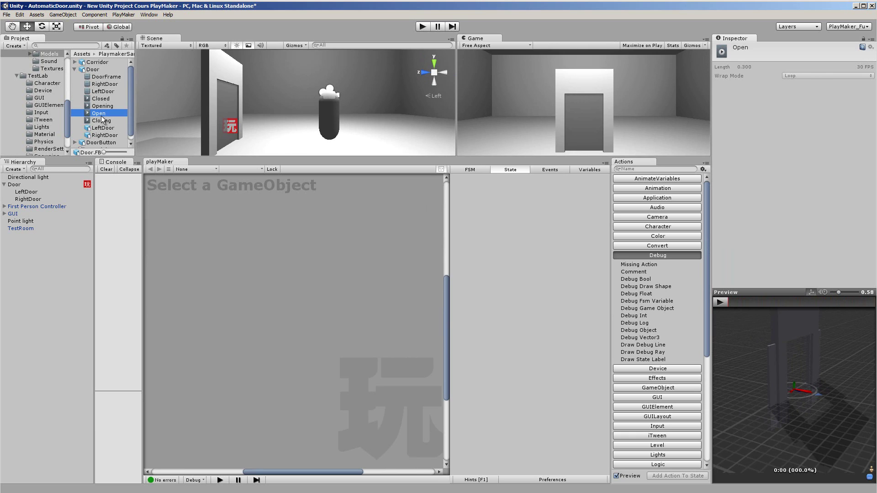
left_click(723, 301)
left_click(100, 121)
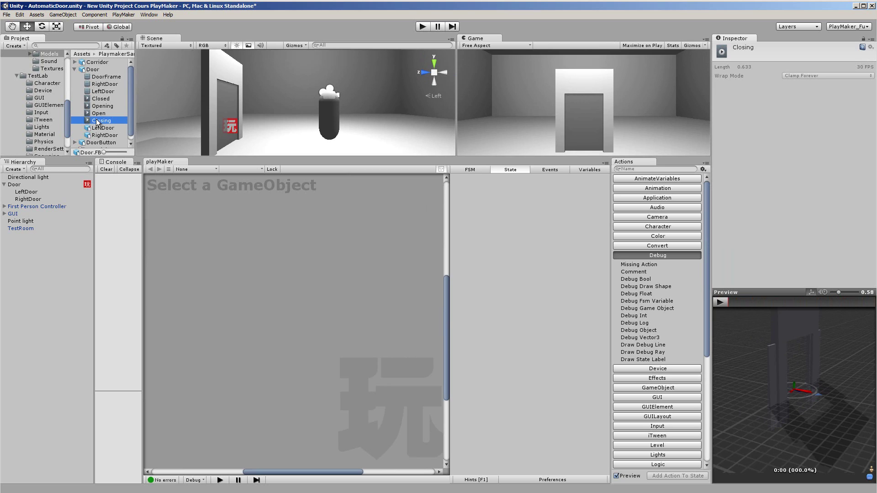
left_click(722, 303)
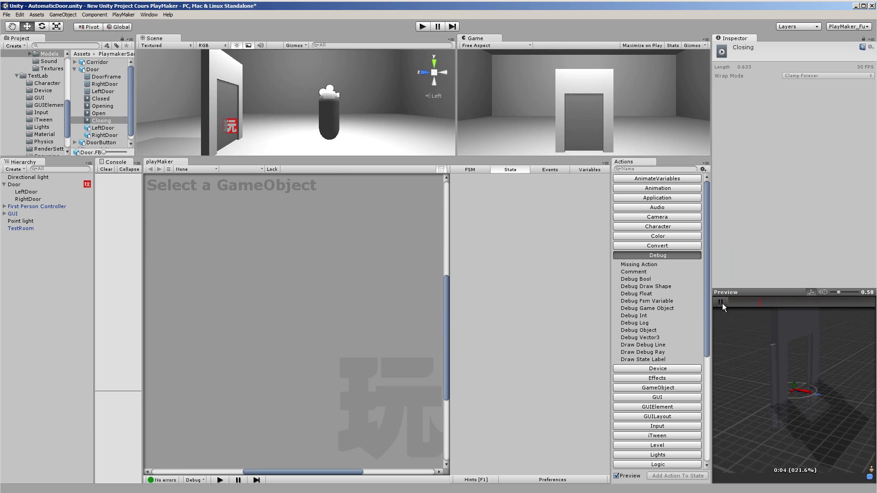
left_click(722, 304)
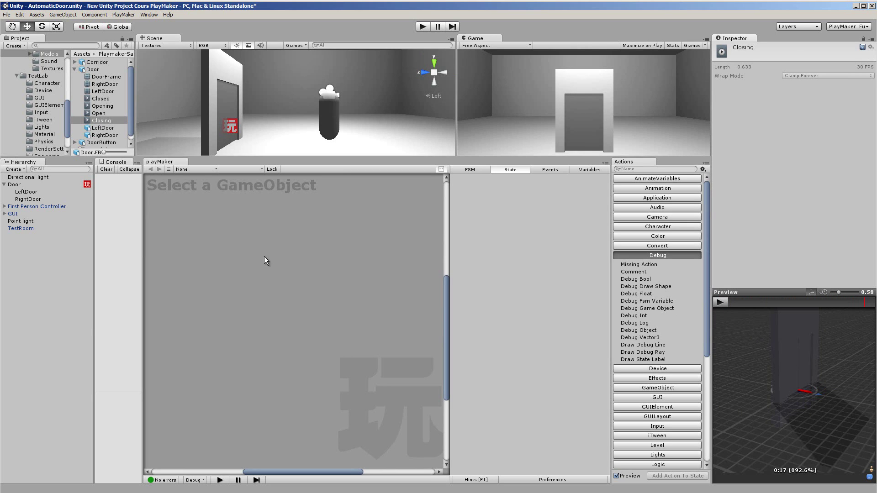
left_click(151, 16)
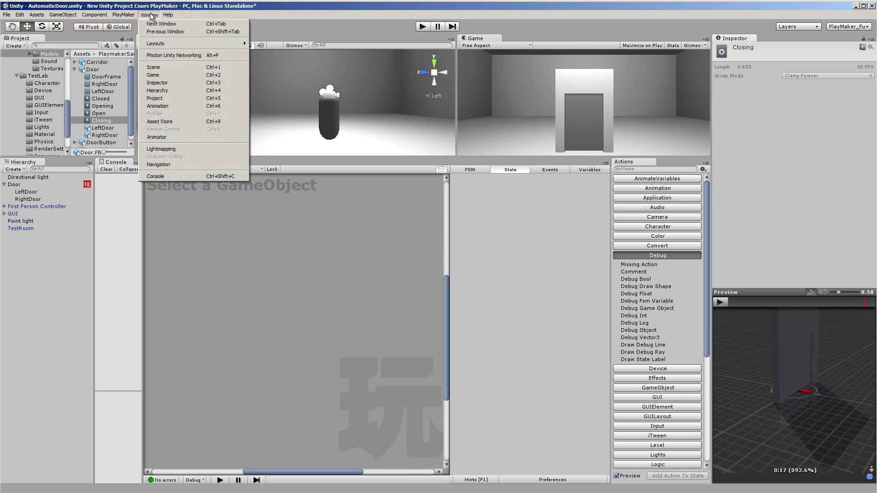
Open and enlarge the Animation window on the Door's Closed clip with its LeftDoor transform curves
left_click(172, 106)
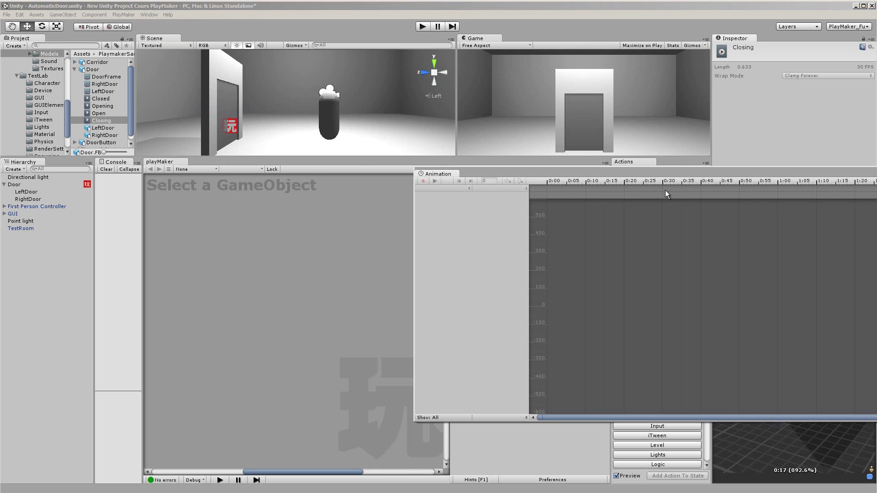
left_click_drag(712, 174, 429, 147)
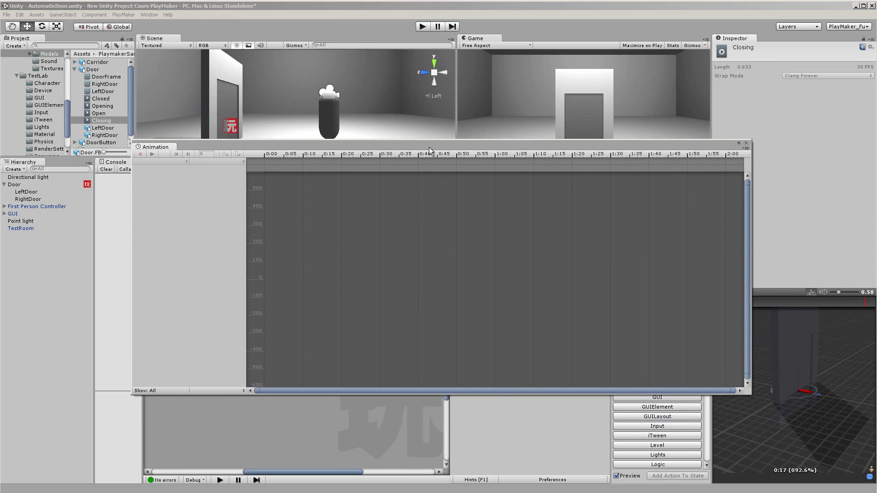
left_click(93, 69)
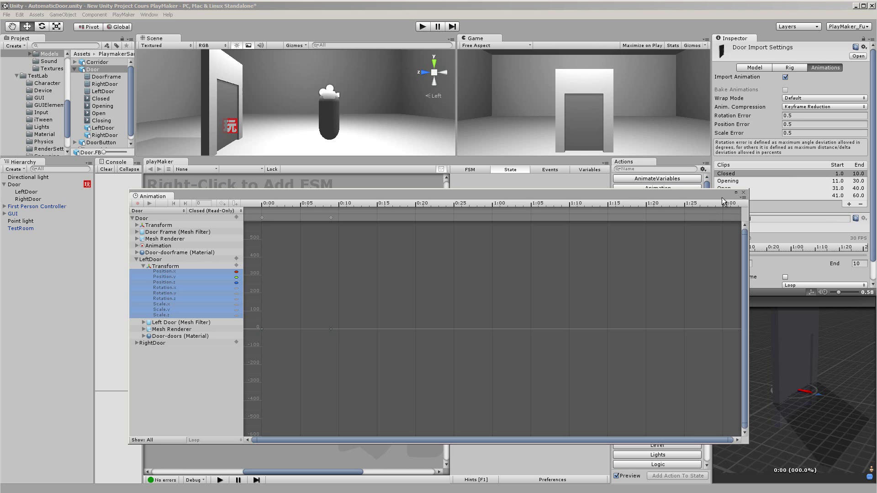
Return to the Door FSM's Closed state and keep the owner as the Play Animation target
left_click(745, 196)
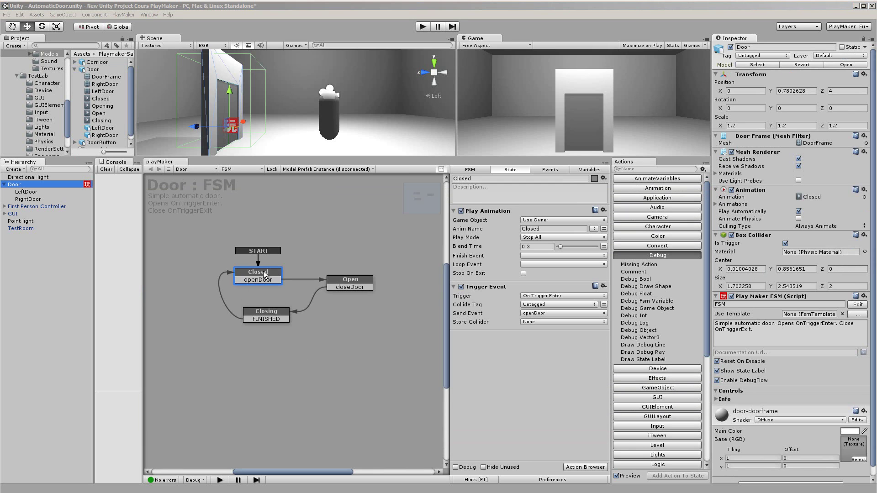
left_click(263, 272)
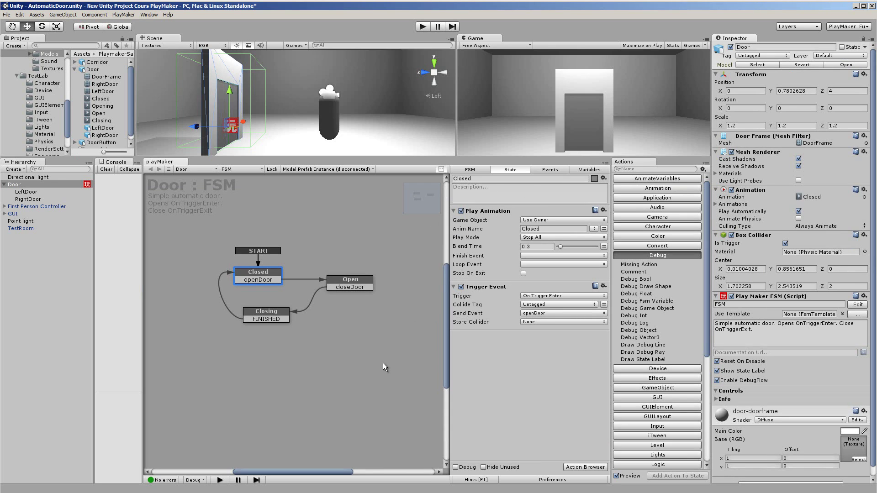
left_click(574, 221)
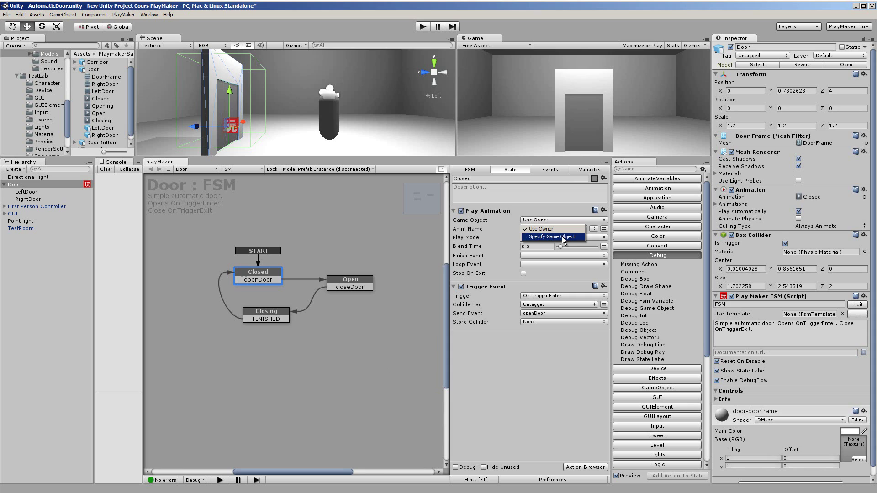
left_click(565, 213)
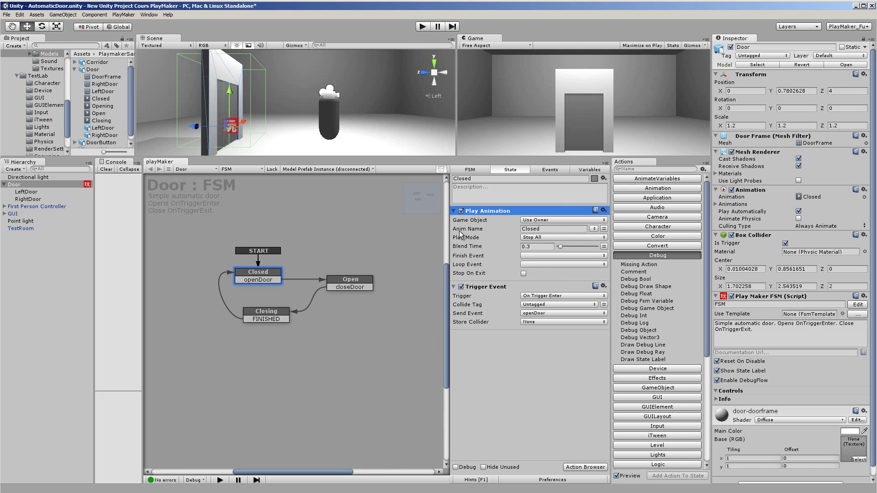
Keep 'Closed' as the animation clip and Stop All as the play mode
left_click(594, 229)
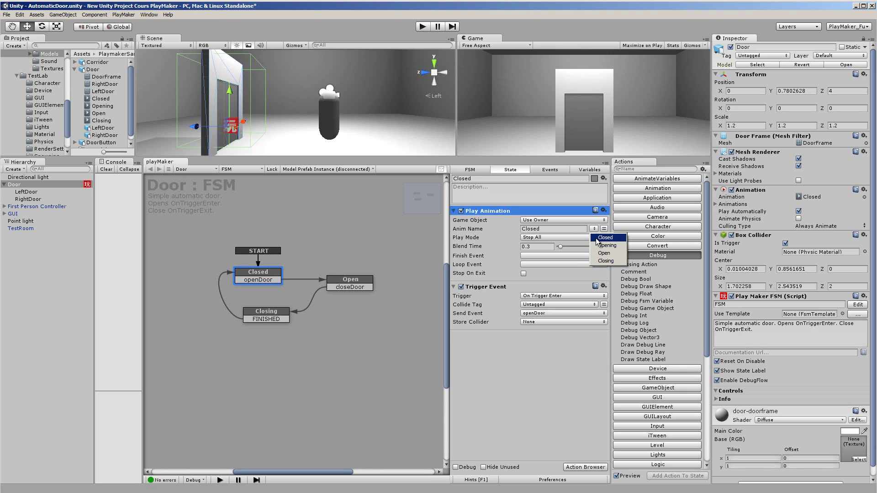
left_click(597, 239)
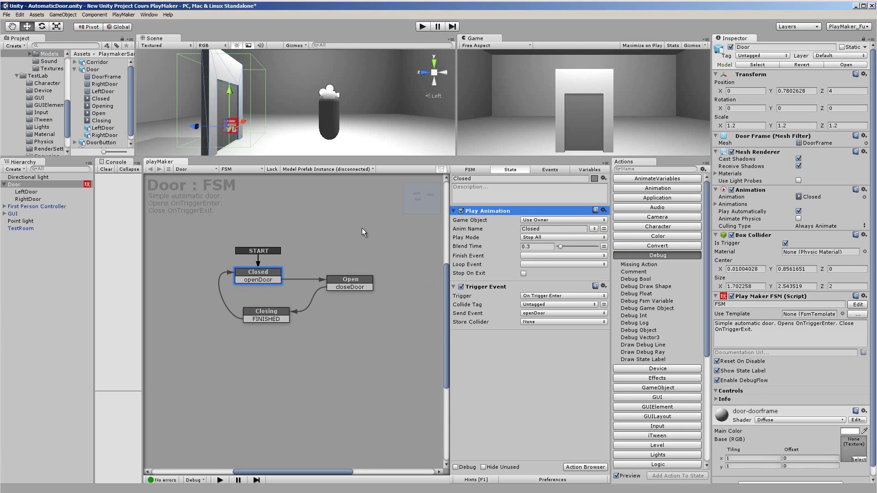
left_click(565, 237)
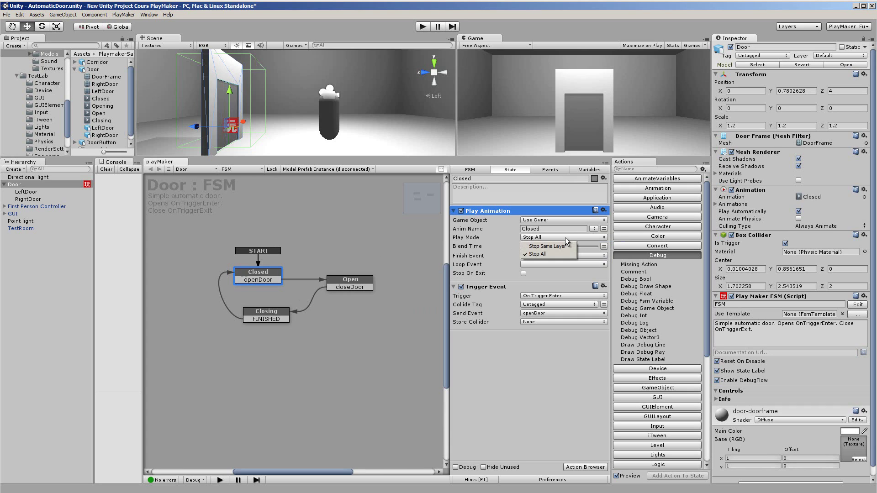
left_click(549, 432)
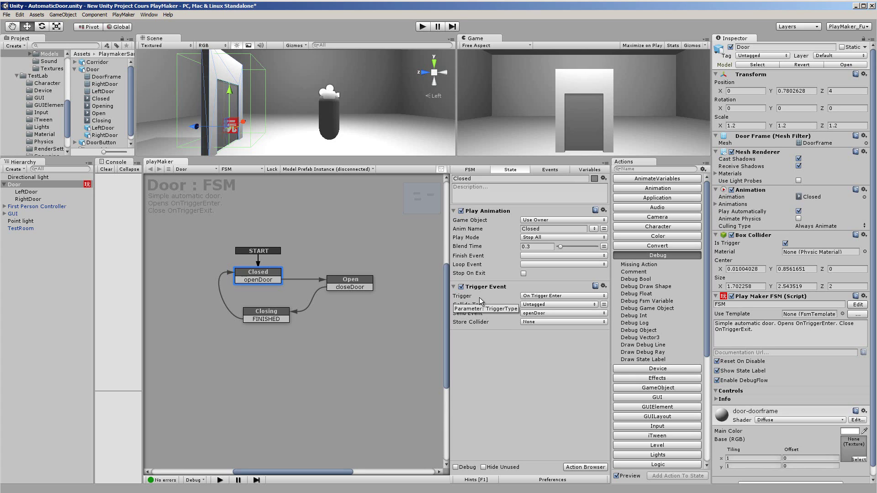
left_click(571, 297)
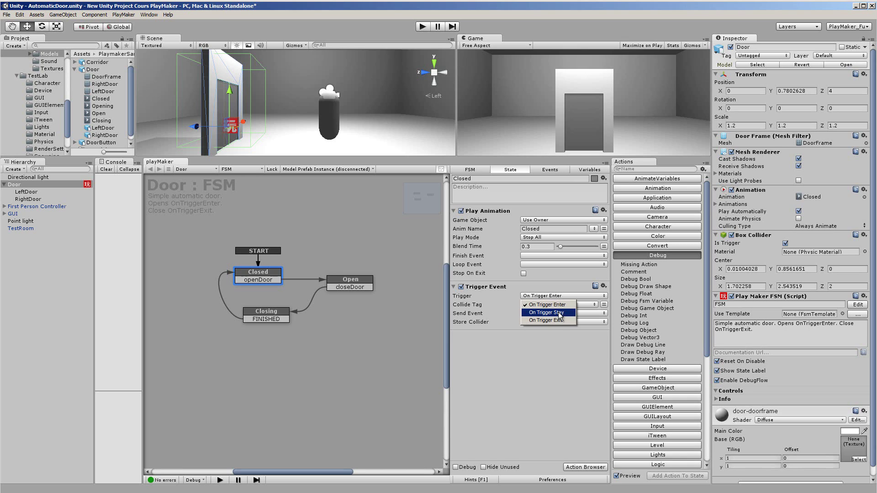
left_click(553, 335)
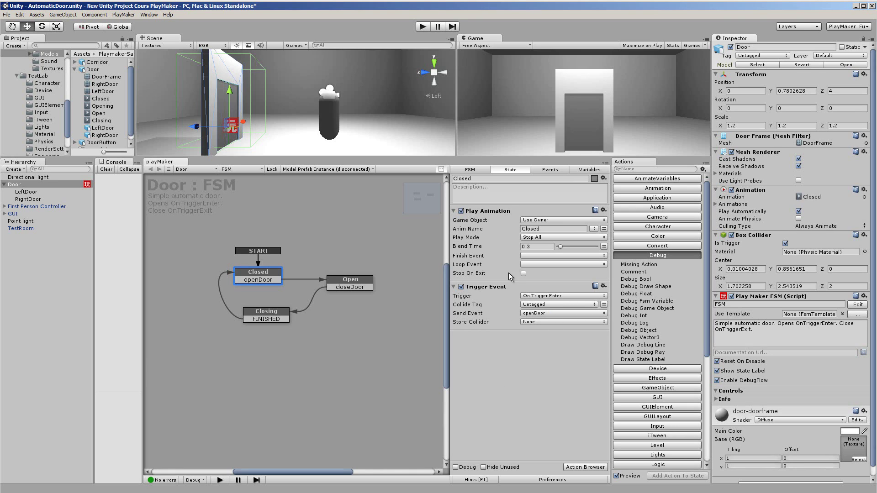
left_click(555, 169)
left_click(508, 171)
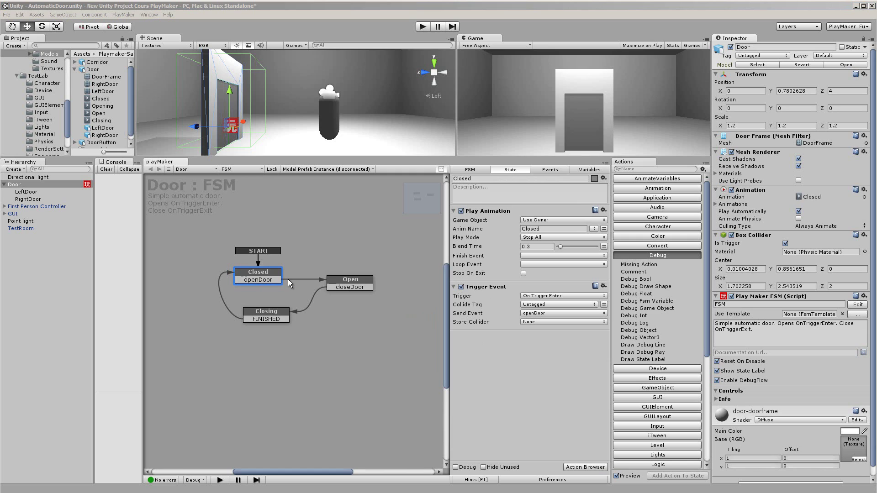
Inspect the Open state's actions and keep doorServos as the Play Sound audio clip
left_click(358, 284)
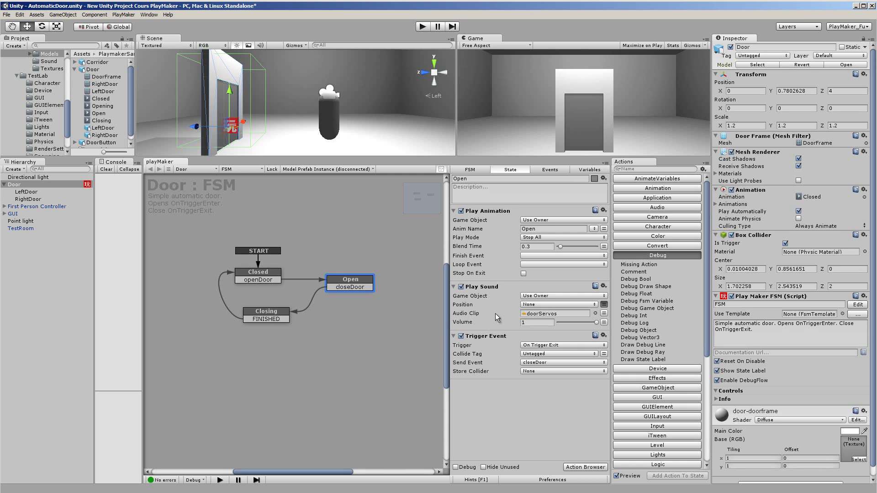
left_click(595, 313)
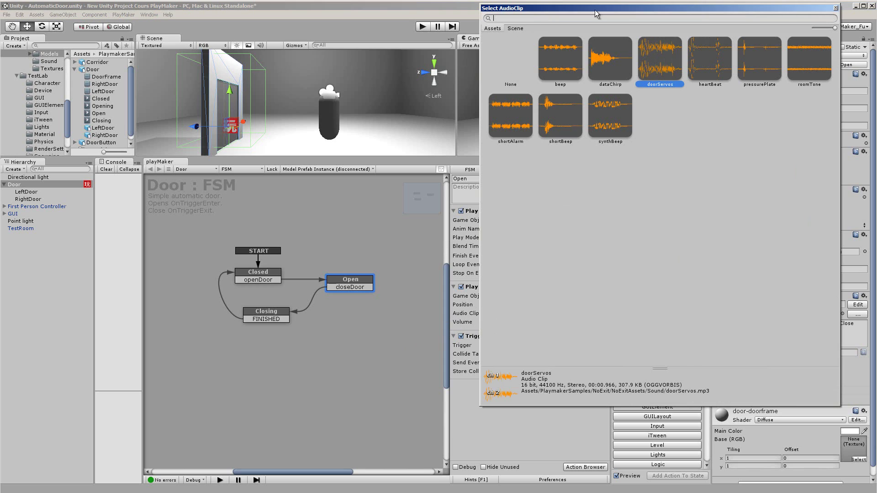
left_click(836, 7)
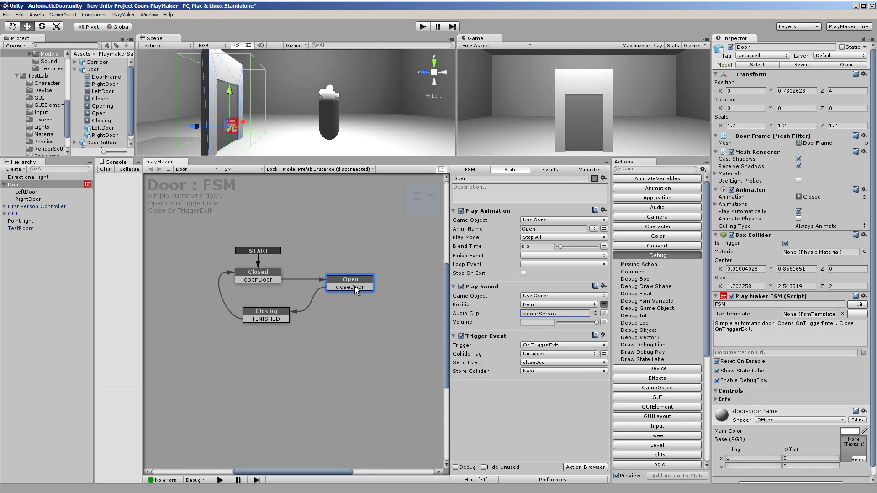
Check the Closing state's Play Sound action, then run the AutomaticDoor scene in play mode
left_click(263, 317)
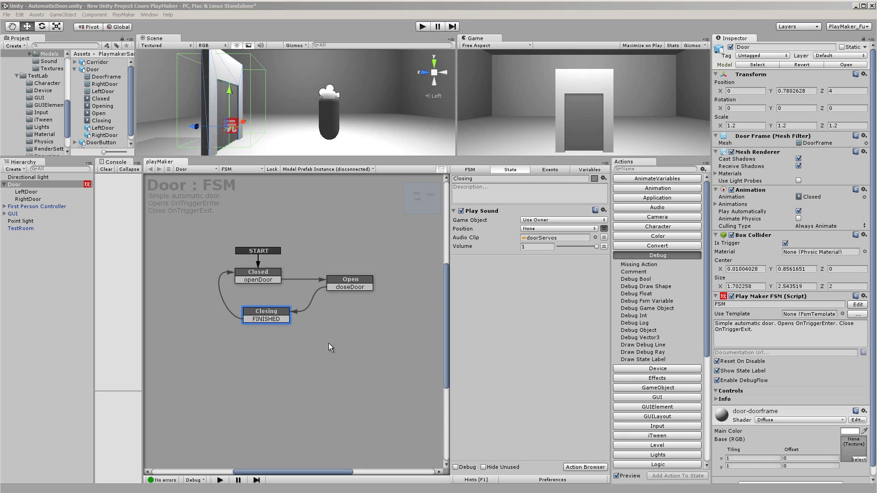
left_click(423, 26)
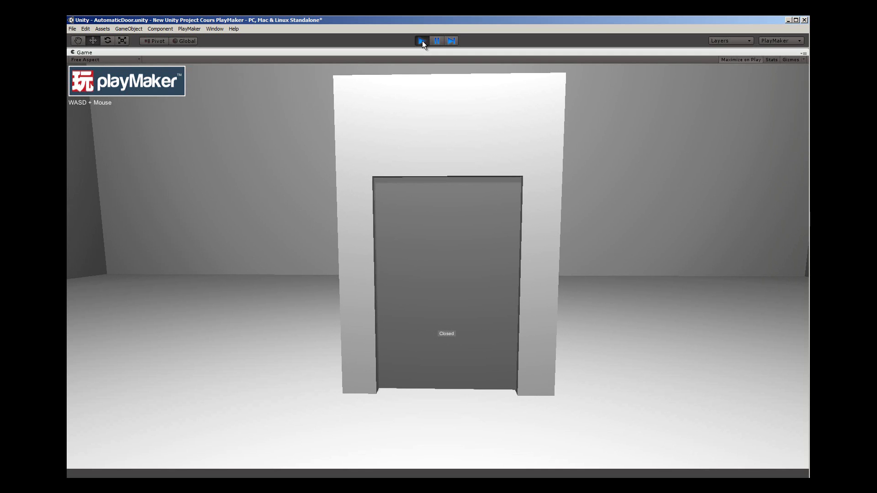
Walk the player forward through the opening door, then back out as it closes
key("w")
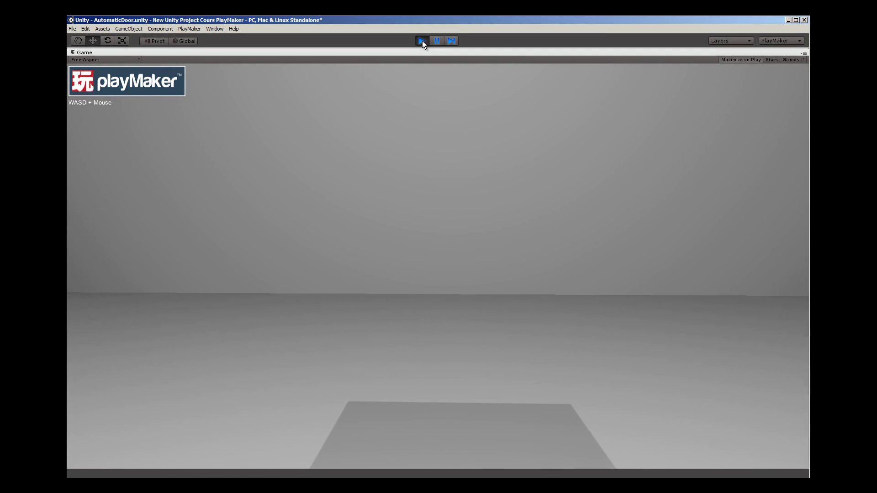
key("s")
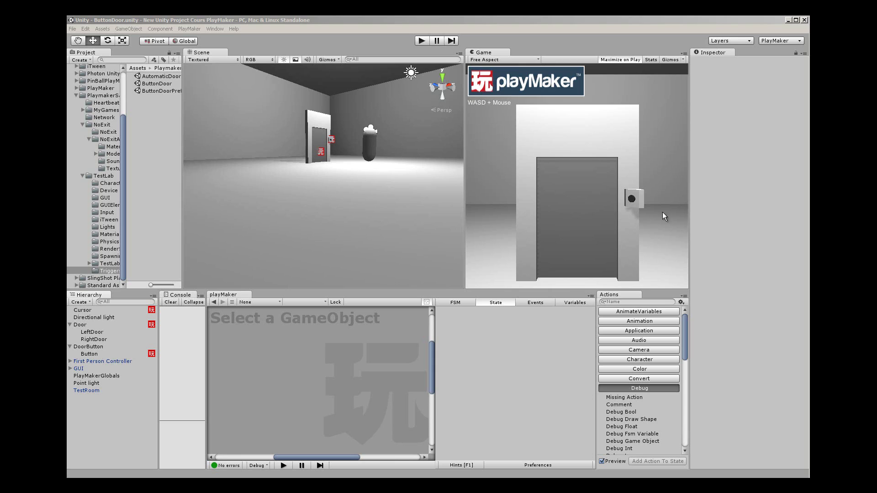
Select the ButtonDoor scene and run it in the maximized Game view
left_click(155, 85)
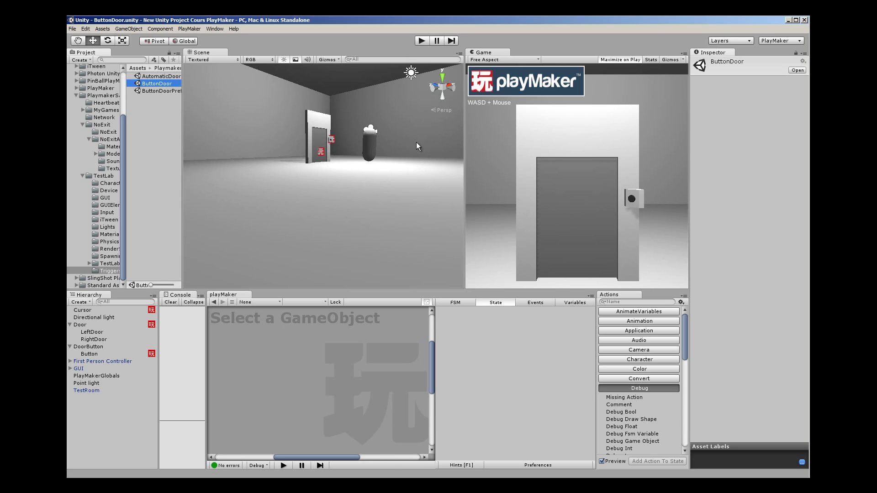
left_click(421, 41)
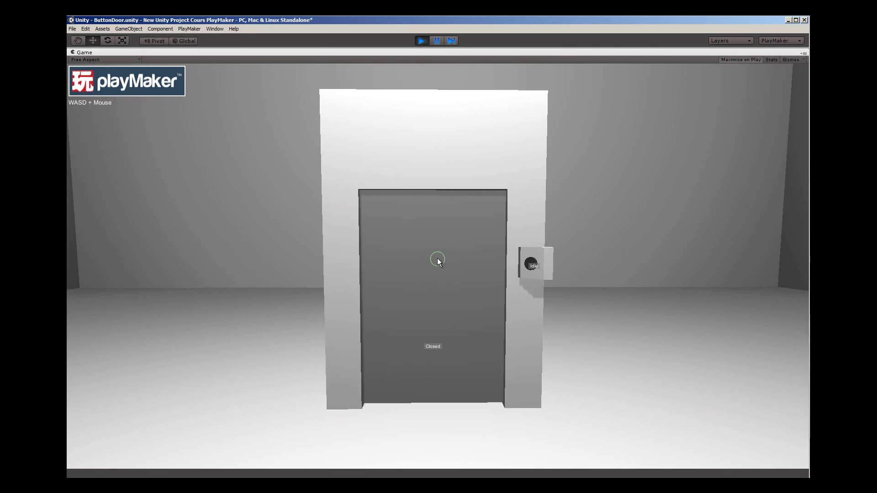
Walk up to the wall button so it highlights, then press it to open the door
key("w")
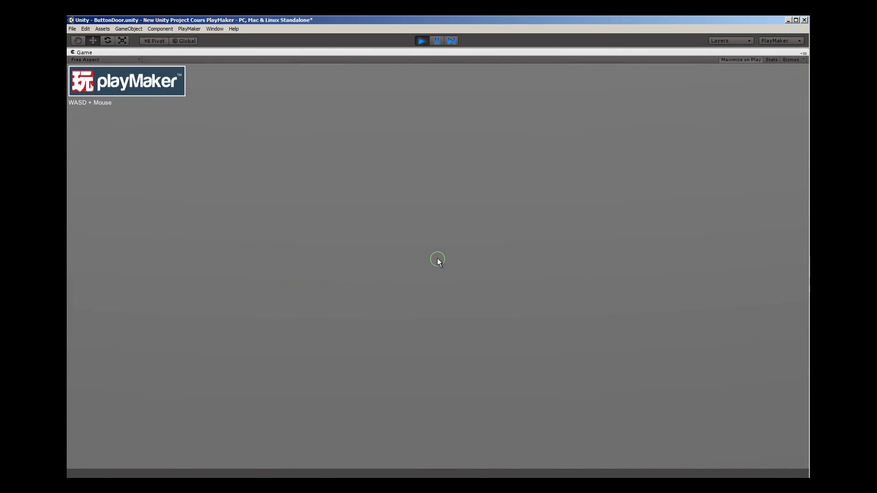
key("s")
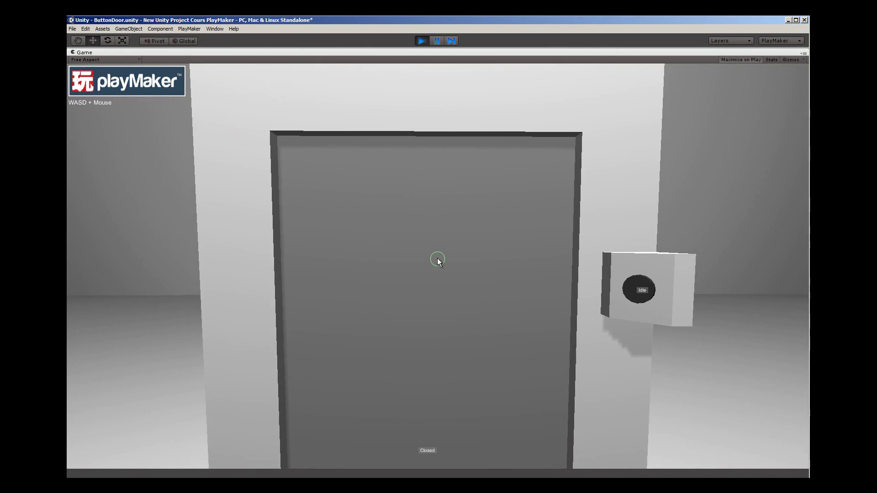
mouse_move(437, 258)
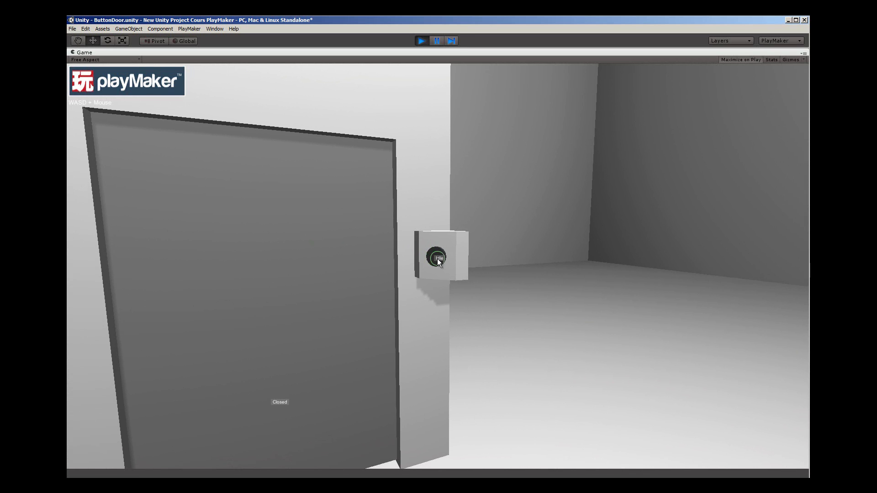
key("w")
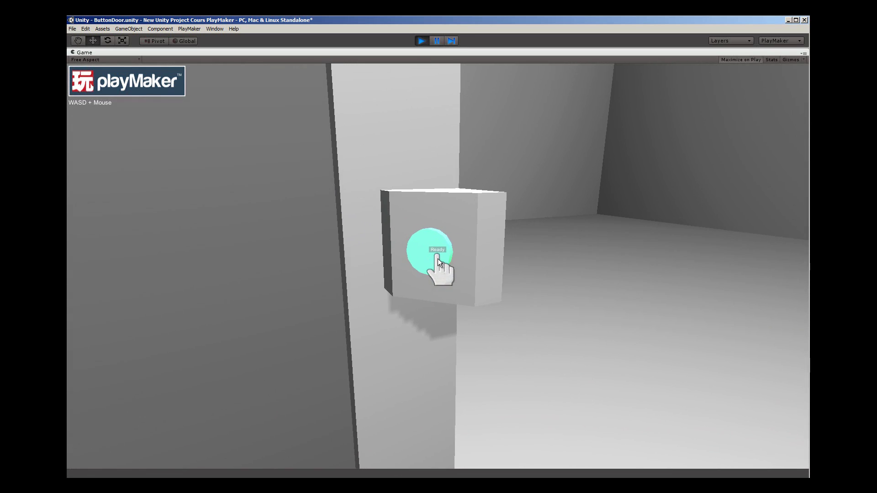
left_click(438, 258)
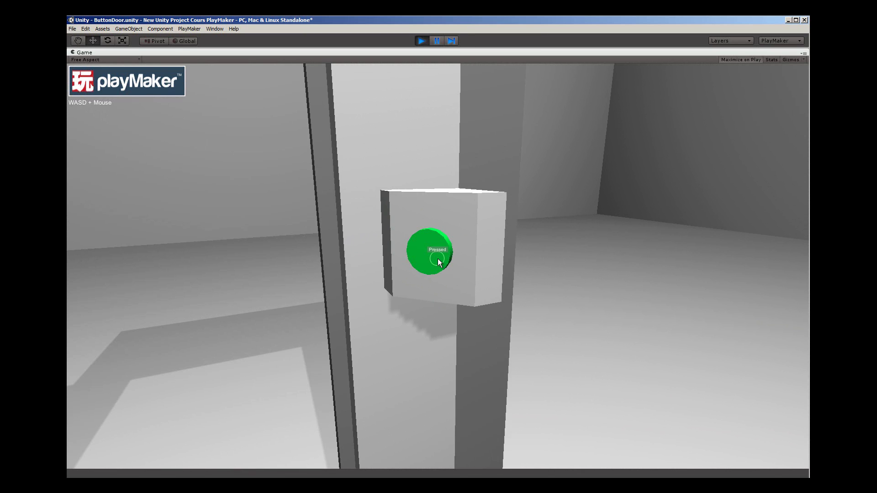
Back away until the door closes again, then stop play mode with Ctrl+P
mouse_move(437, 259)
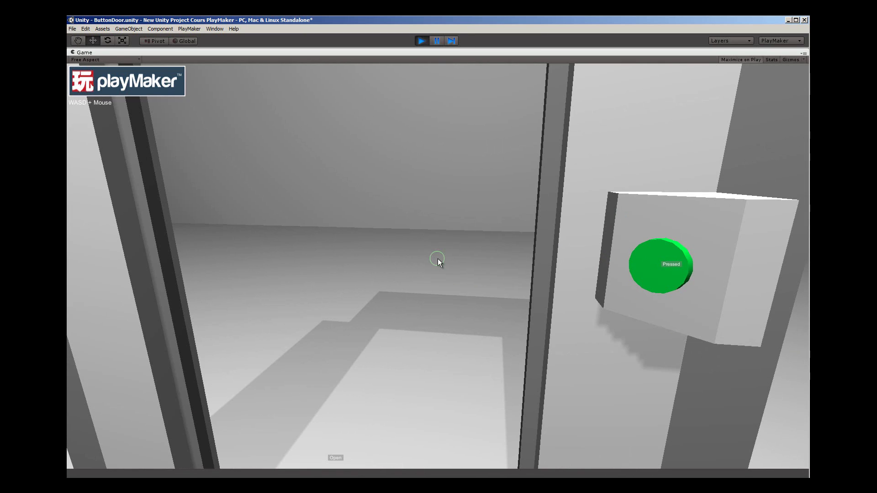
key("s")
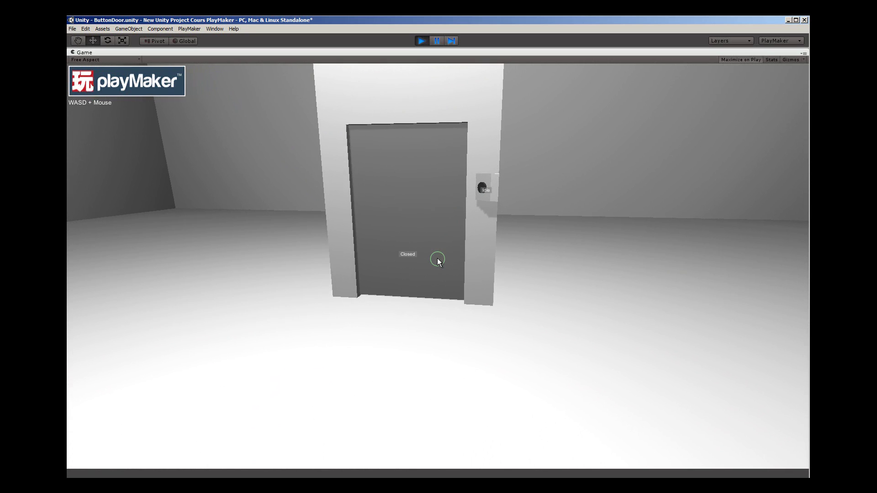
key("ctrl+p")
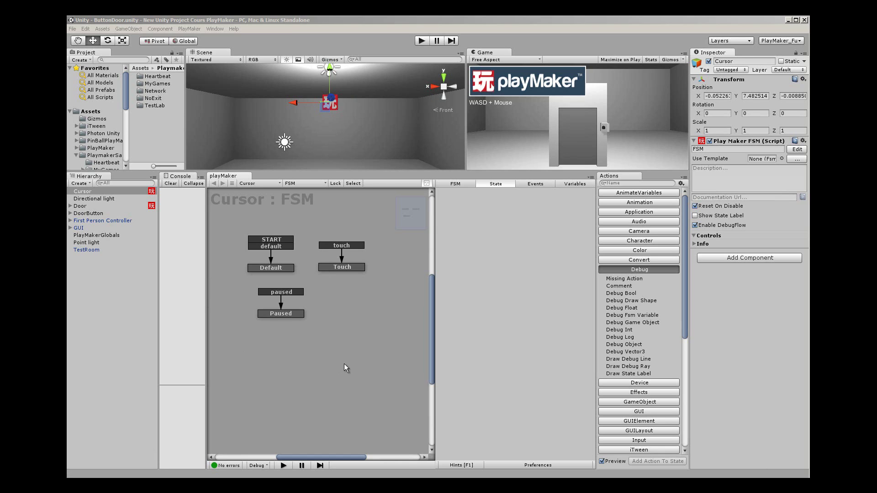
Show the Default state's Set Mouse Cursor action and locate its cursor texture in the project
left_click(280, 269)
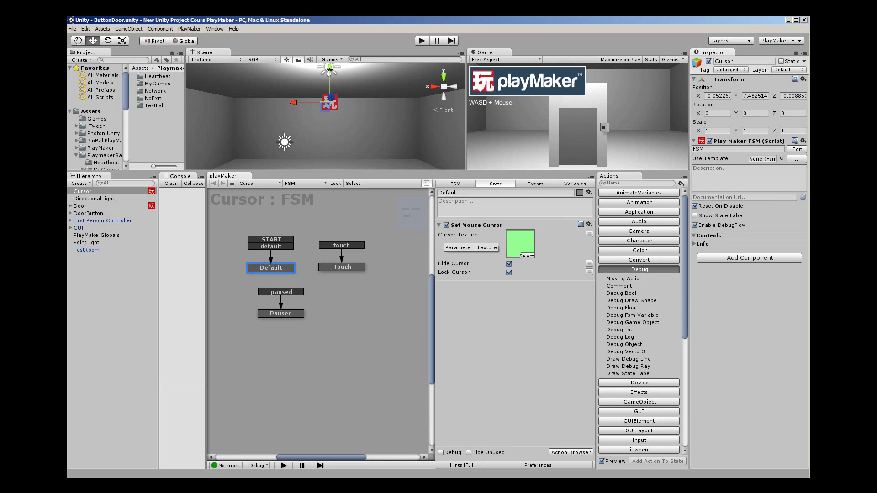
left_click(502, 226)
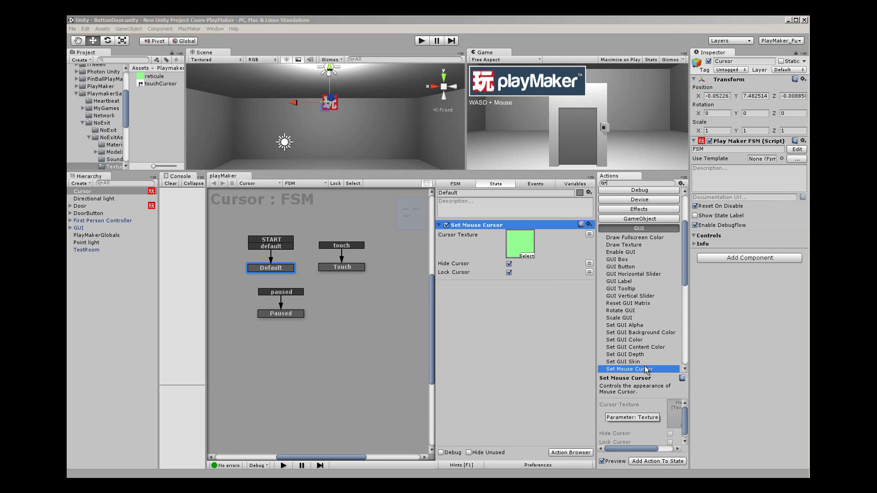
left_click(543, 338)
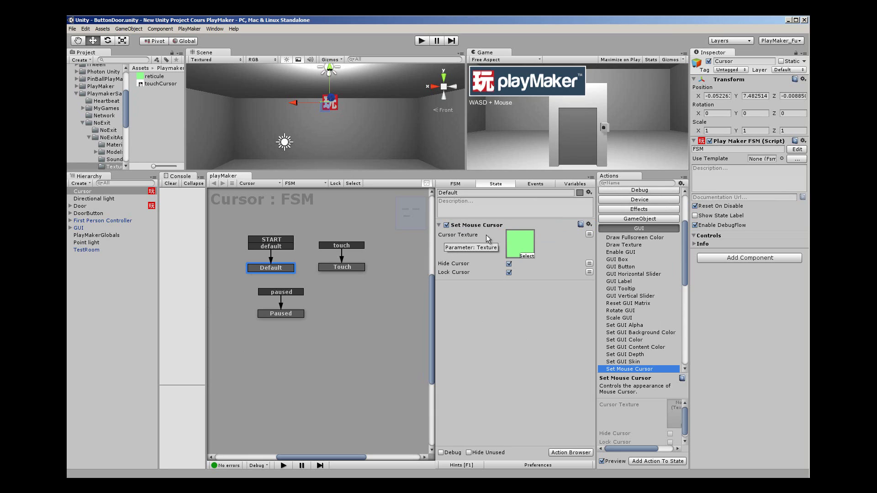
left_click(524, 243)
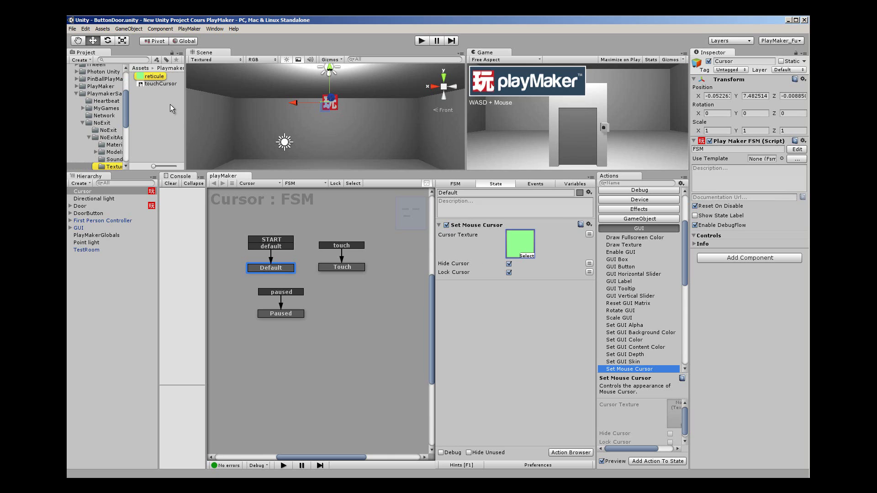
Inspect the reticule texture's import settings, then return to the Cursor FSM and browse the texture picker
left_click(156, 113)
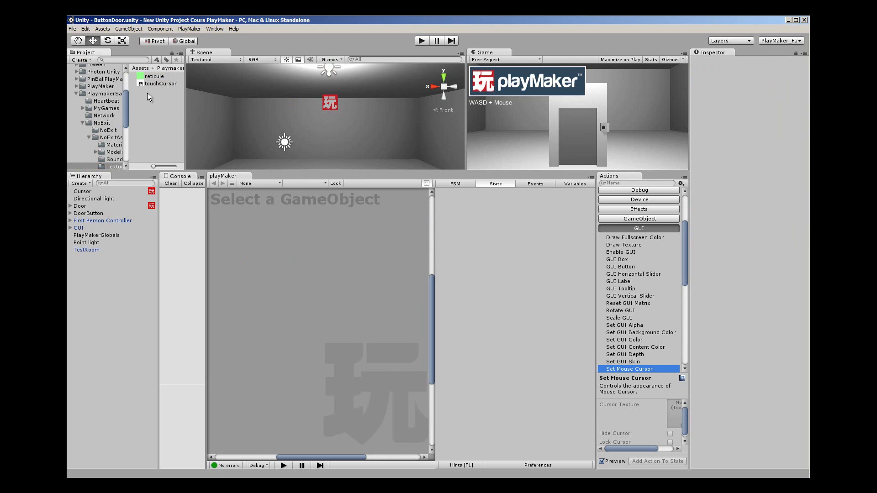
left_click(154, 76)
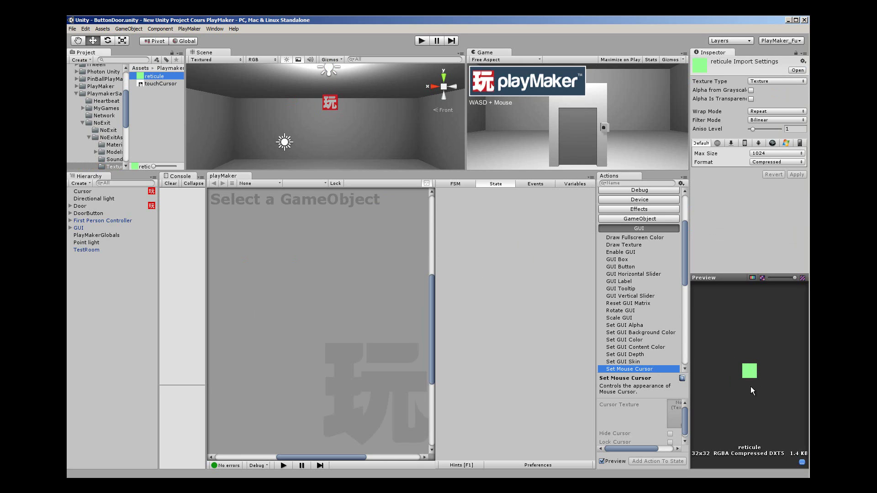
key("ctrl+z")
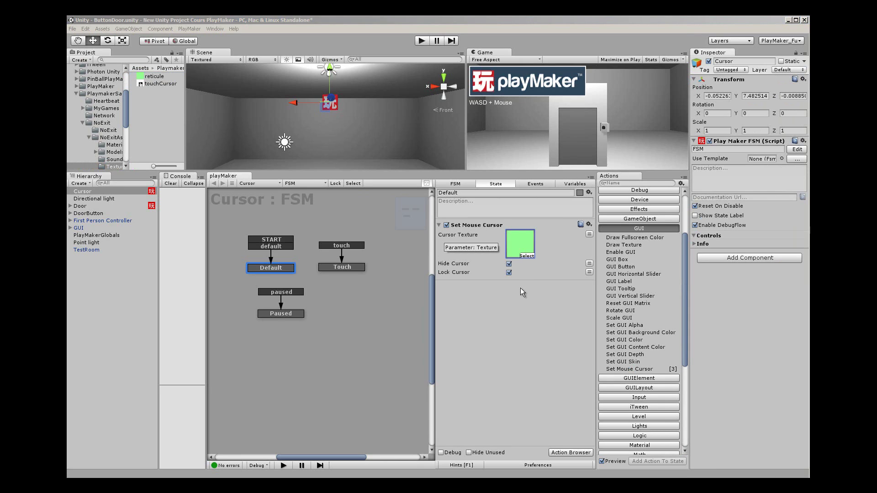
left_click(529, 253)
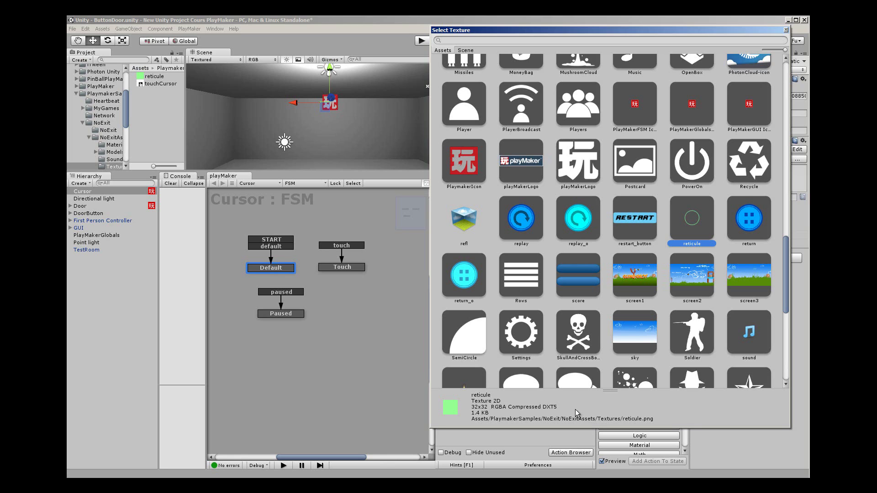
left_click(359, 340)
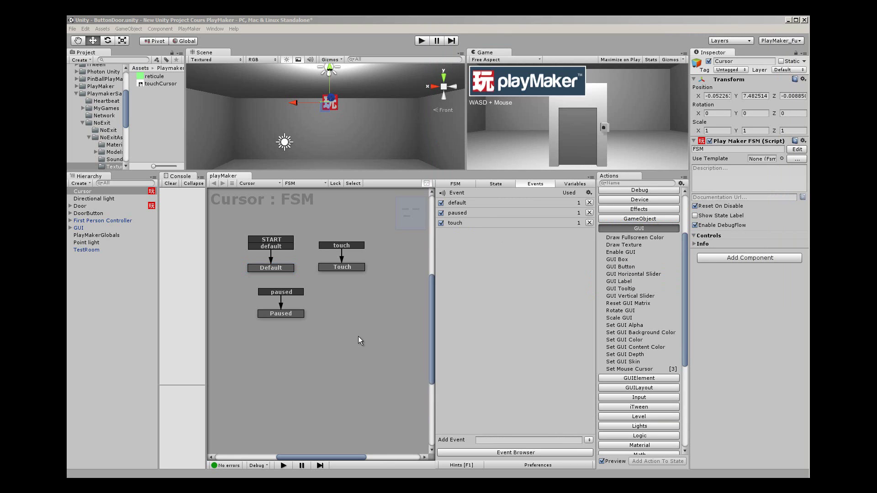
Compare the Touch and Paused states' cursor settings and the FSM events, ending on Touch's hand cursor
left_click(343, 268)
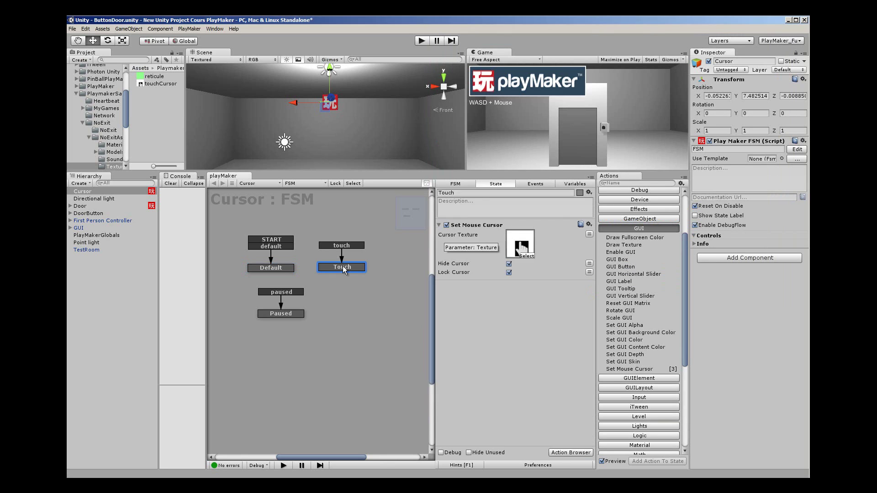
left_click(289, 314)
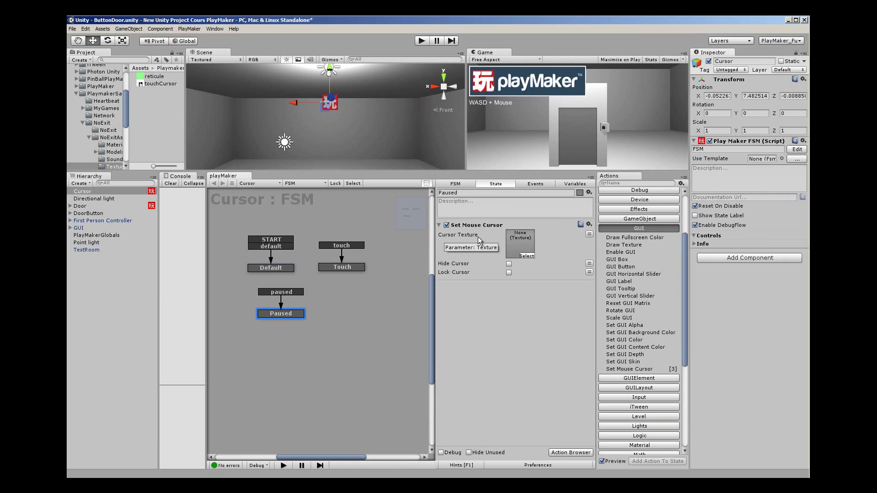
left_click(539, 184)
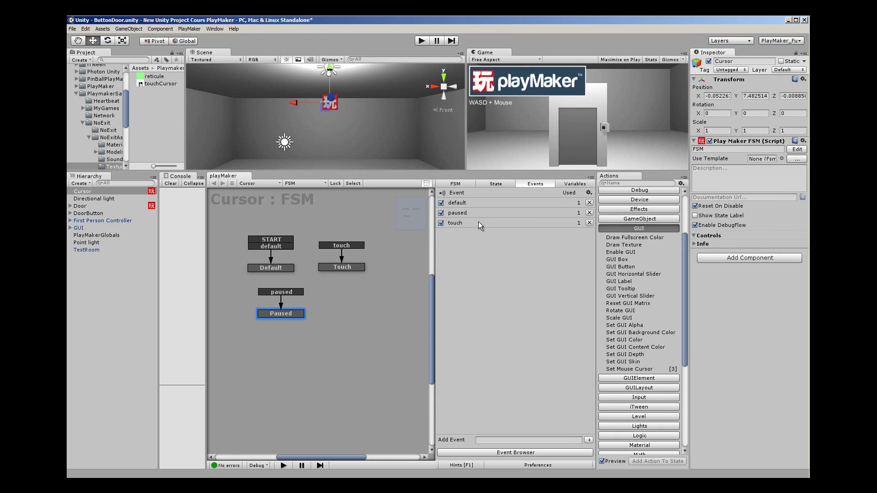
left_click(493, 182)
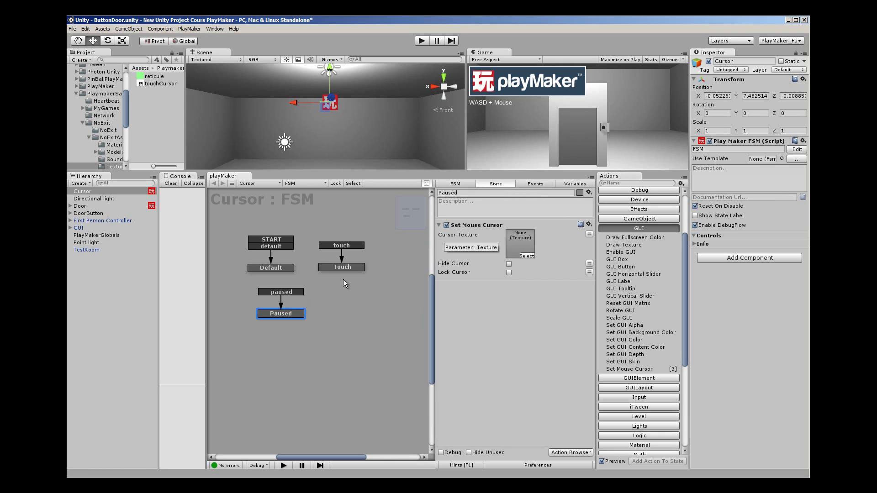
left_click(346, 268)
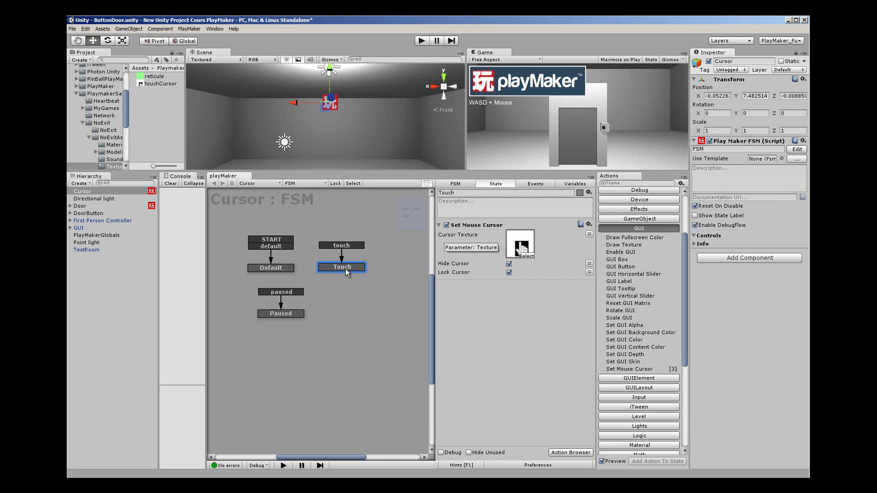
Add a new State 1 to the Cursor FSM graph and position it near the Touch state
left_click(349, 345, "ctrl")
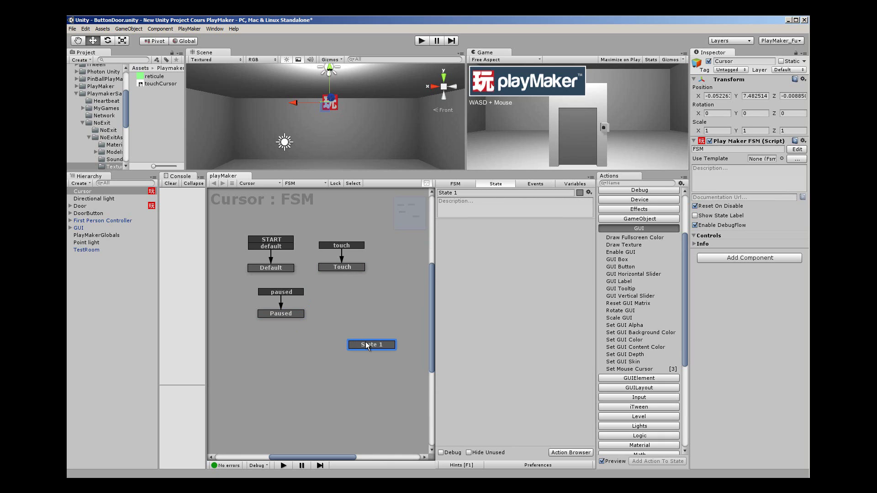
left_click_drag(368, 344, 348, 342)
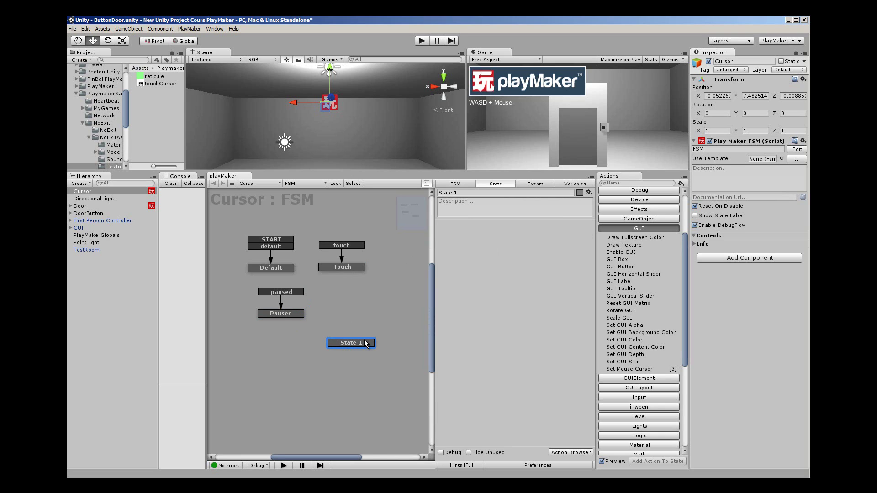
left_click(354, 268)
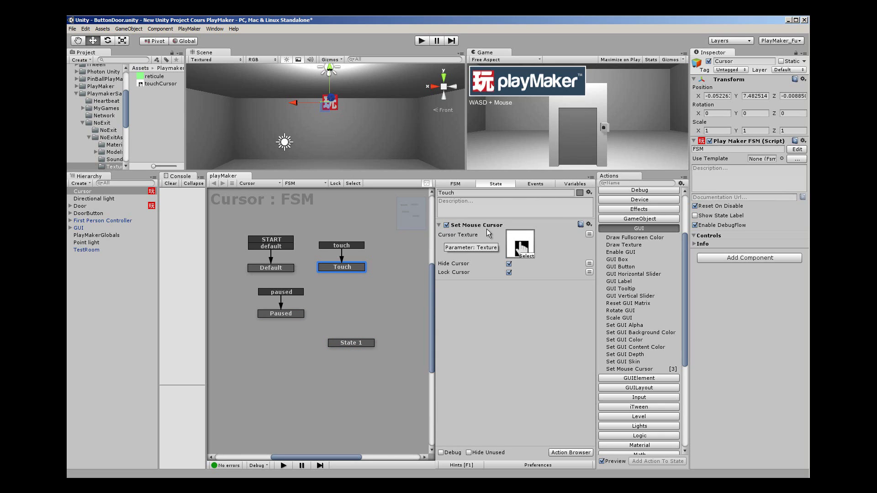
left_click(365, 344)
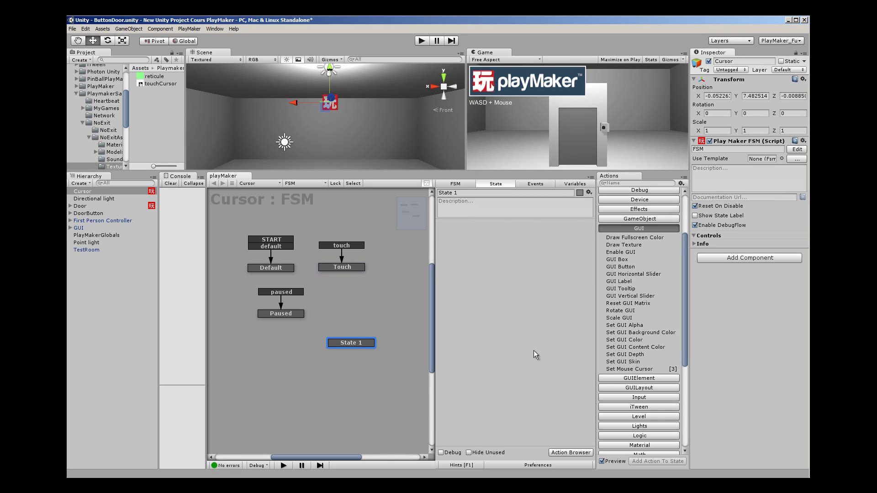
Give State 1 a Set Mouse Cursor action with Hide Cursor on and the green reticule texture
left_click(627, 368)
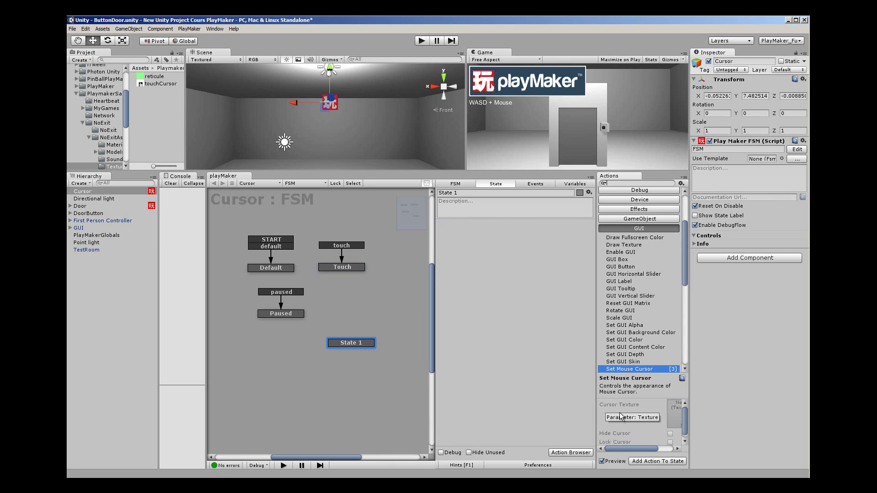
left_click(659, 461)
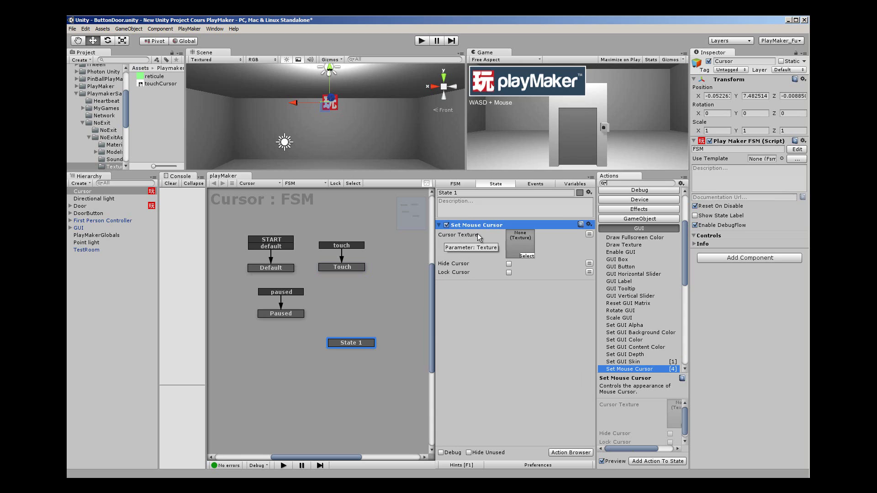
left_click(508, 264)
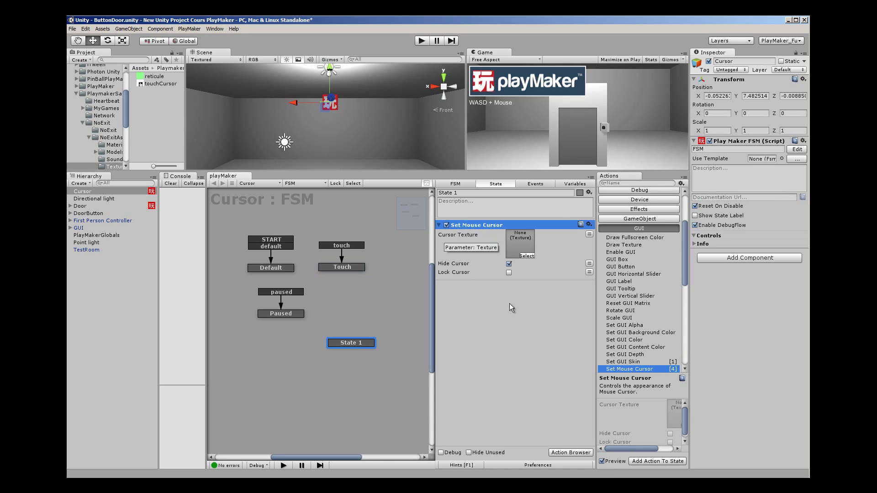
left_click(526, 255)
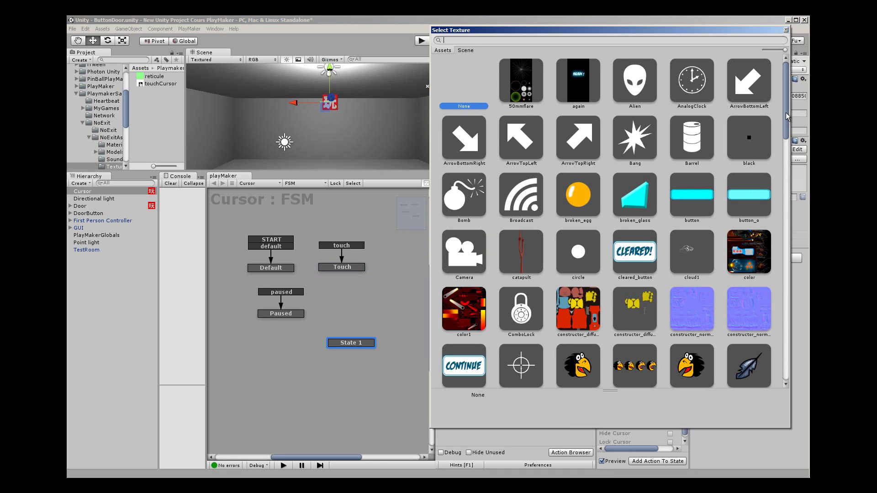
left_click_drag(786, 113, 776, 190)
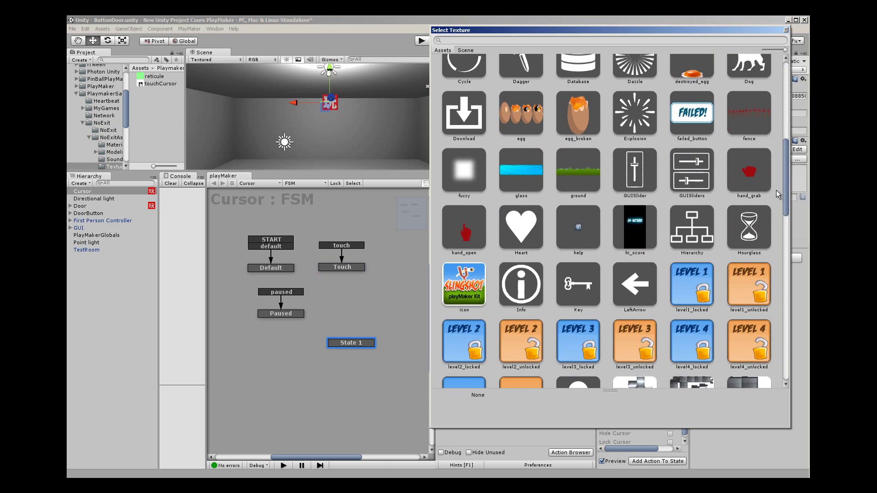
scroll(777, 190, "down", 10)
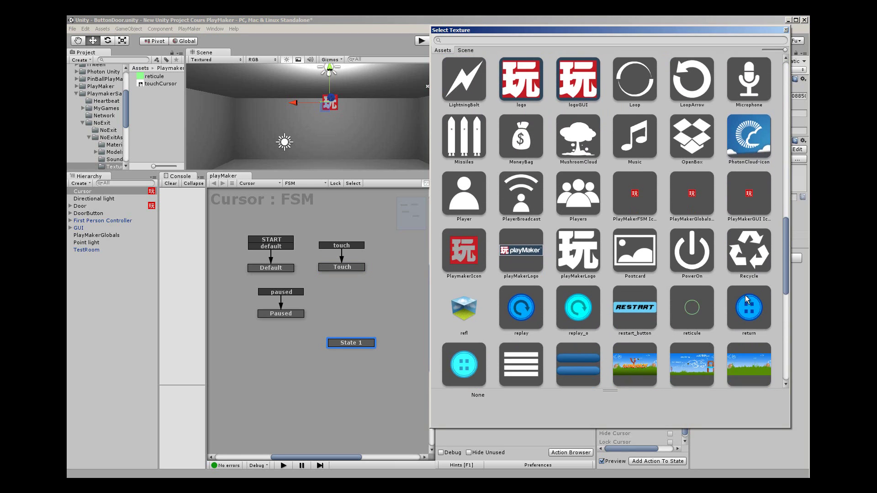
double_click(694, 306)
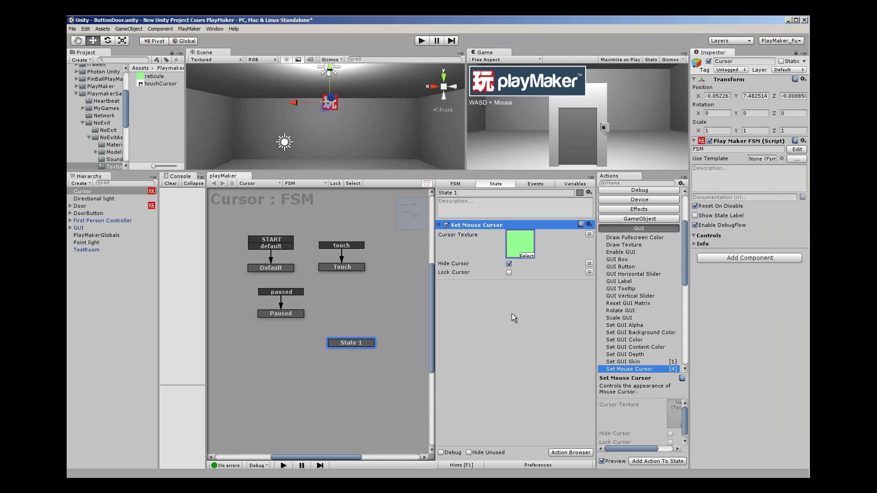
left_click(350, 388)
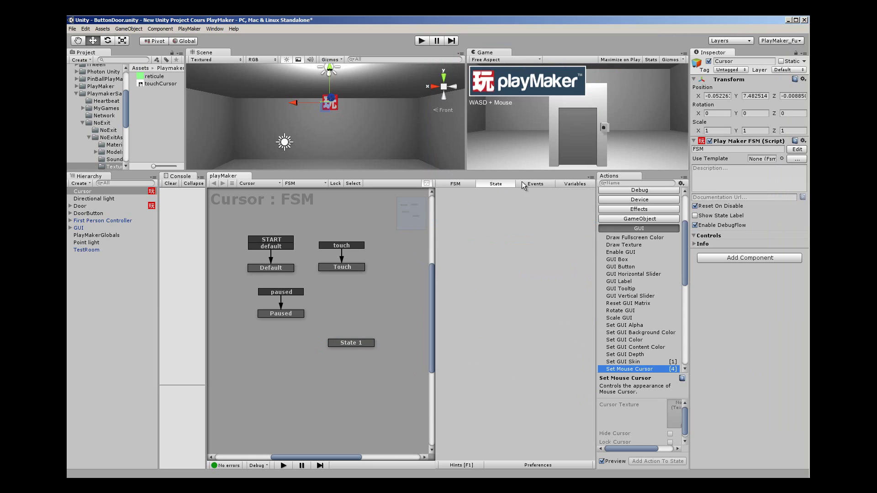
Add a touch global transition to State 1 from the Events view, then undo to remove it
left_click(544, 183)
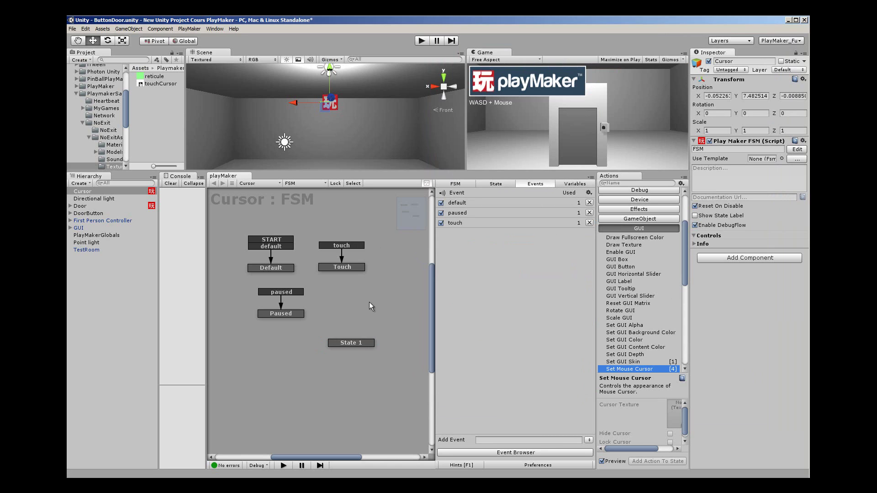
left_click(359, 344)
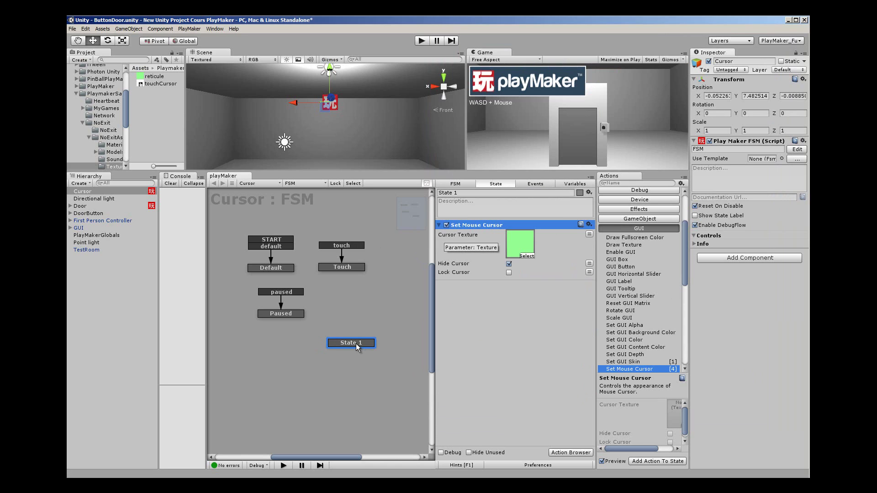
right_click(357, 347)
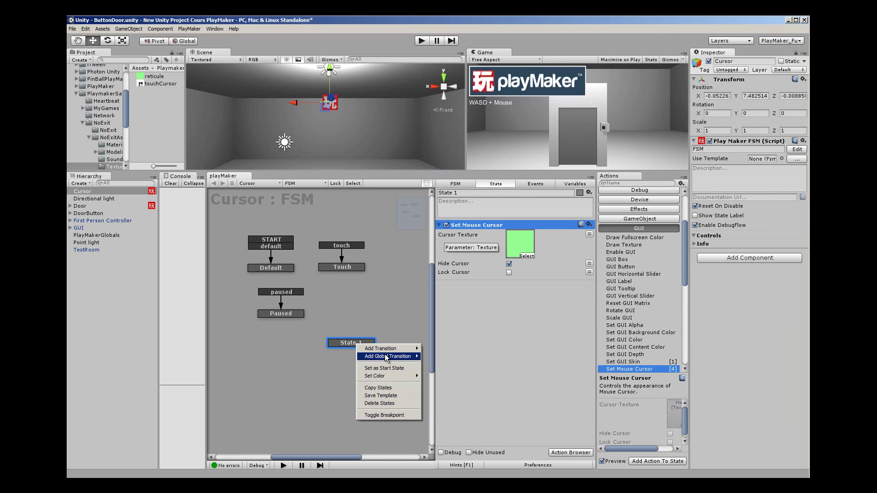
mouse_move(386, 357)
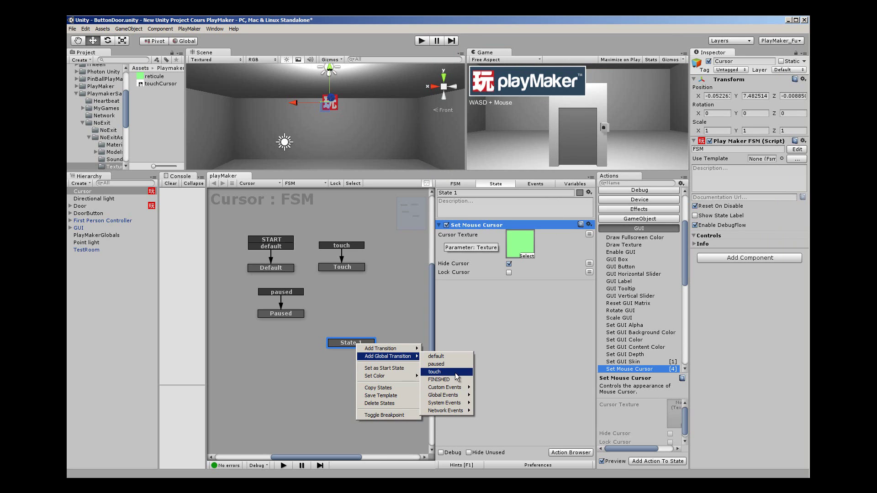
left_click(436, 372)
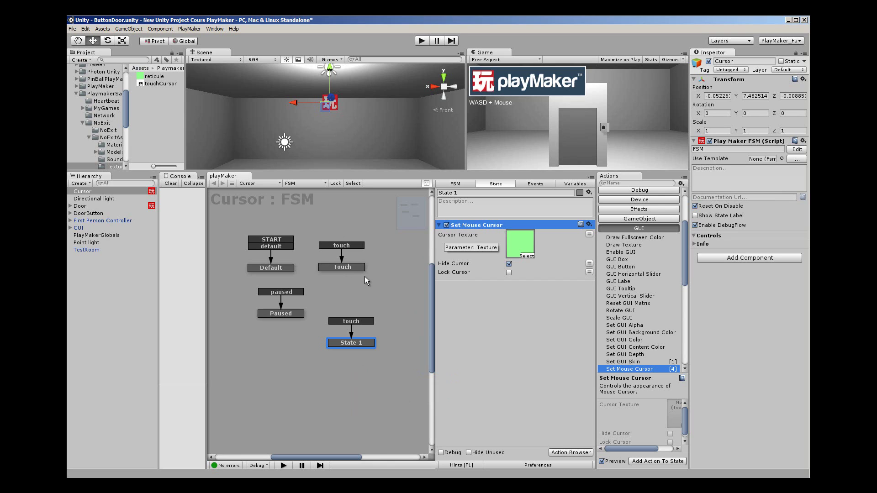
key("ctrl+z")
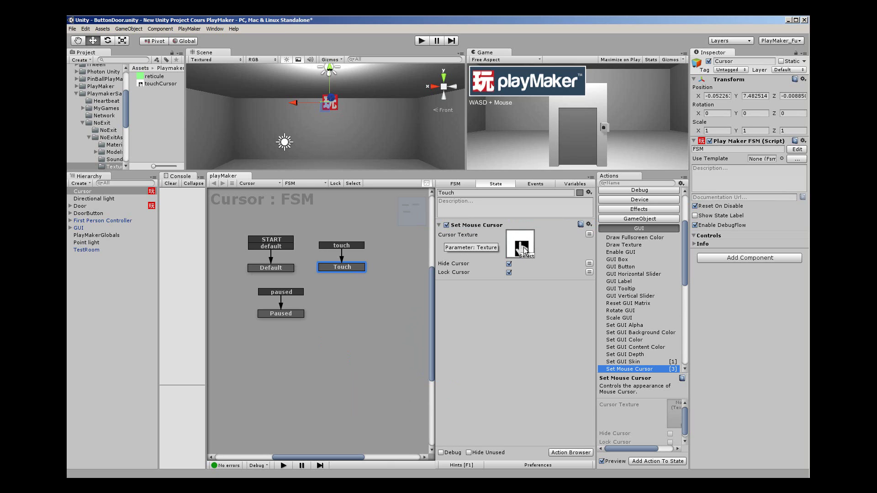
left_click(275, 269)
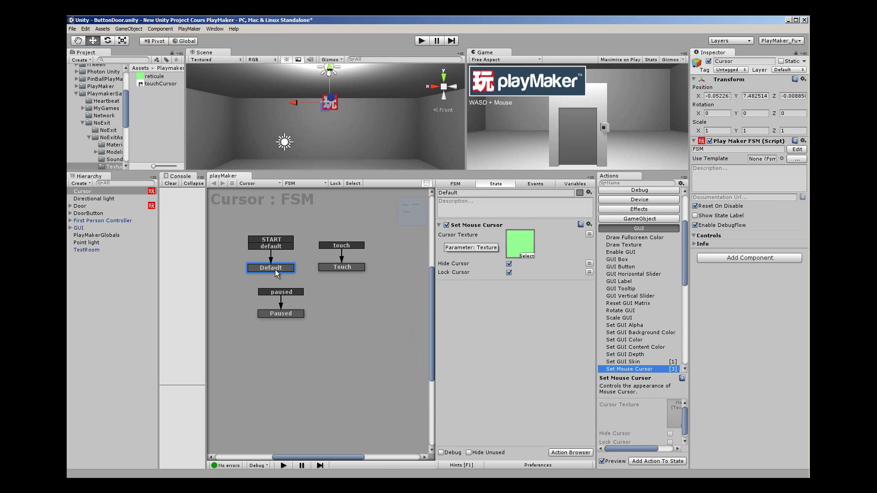
left_click(347, 267)
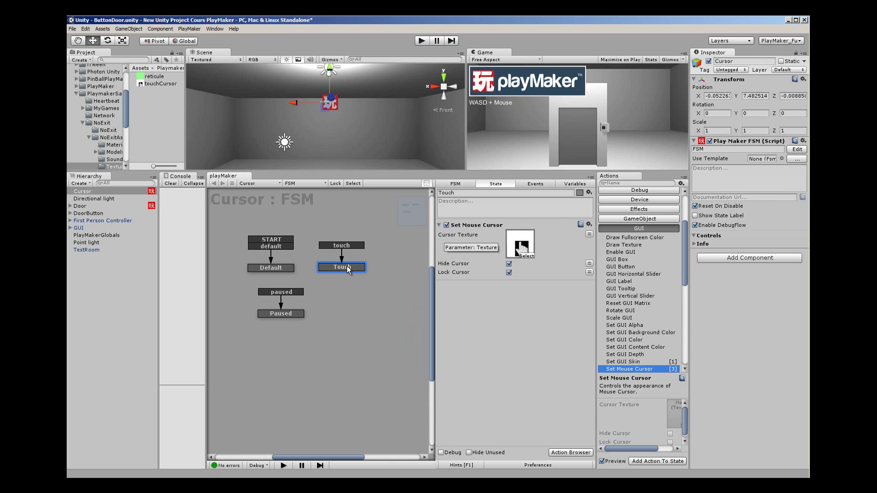
left_click(284, 315)
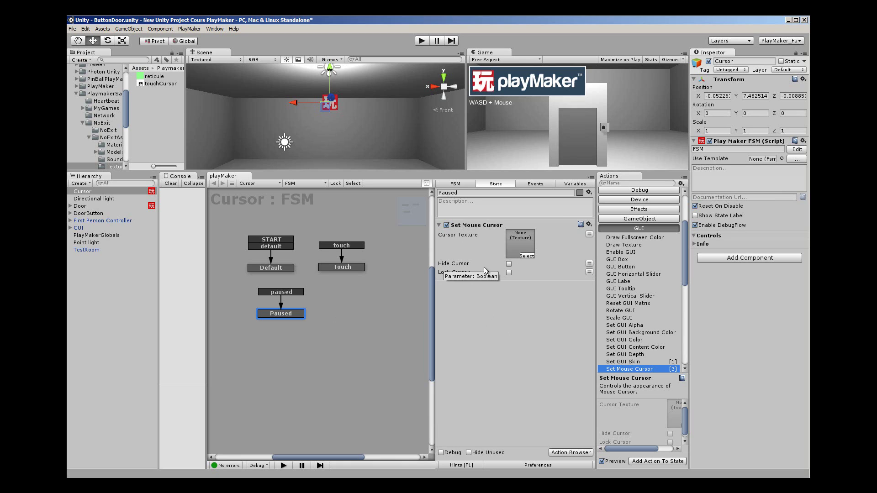
left_click(347, 266)
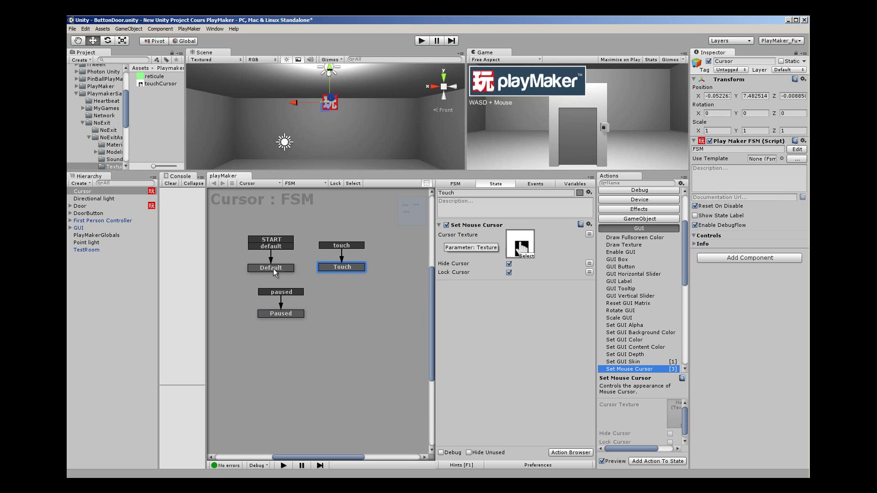
left_click(273, 268)
left_click(337, 269)
left_click(283, 316)
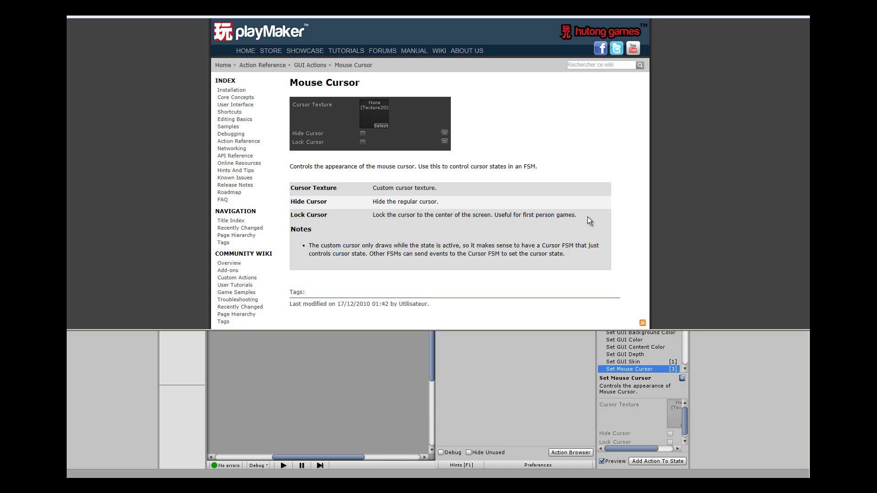
Close the Mouse Cursor wiki page and return to Unity's Door FSM
left_click(360, 346)
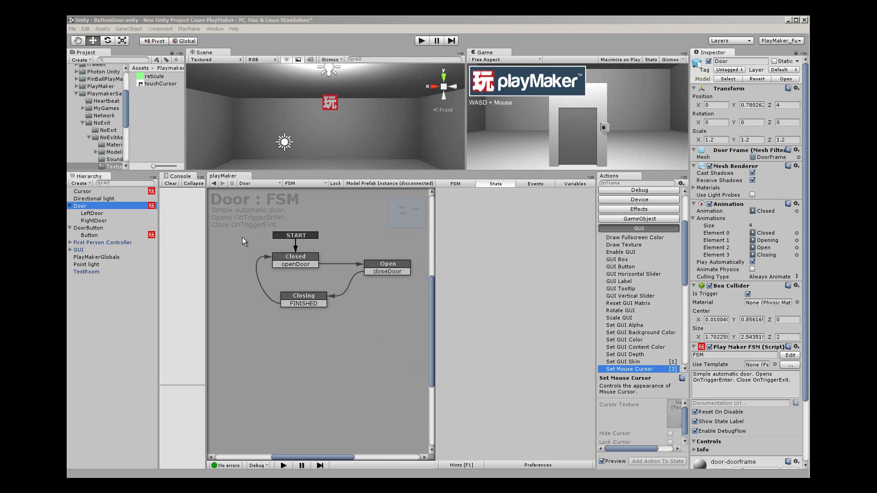
Select Button under DoorButton to open its FSM and look through its Events and Variables tabs
left_click(89, 237)
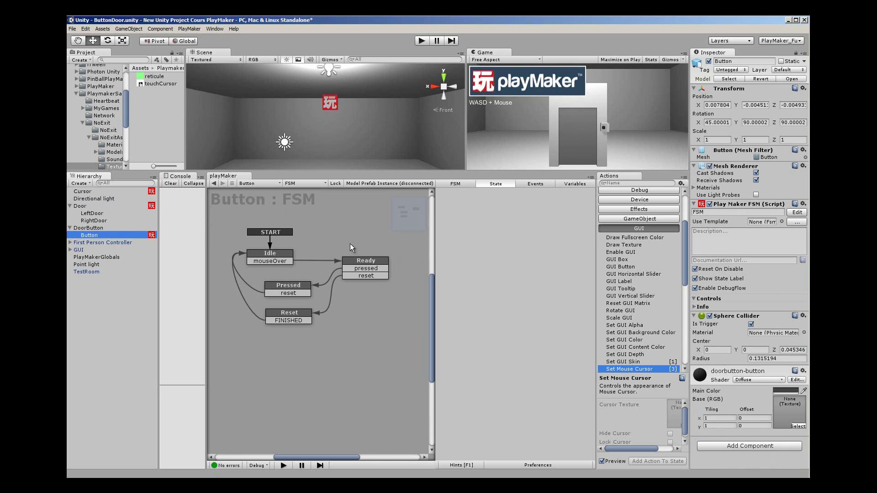
left_click(547, 183)
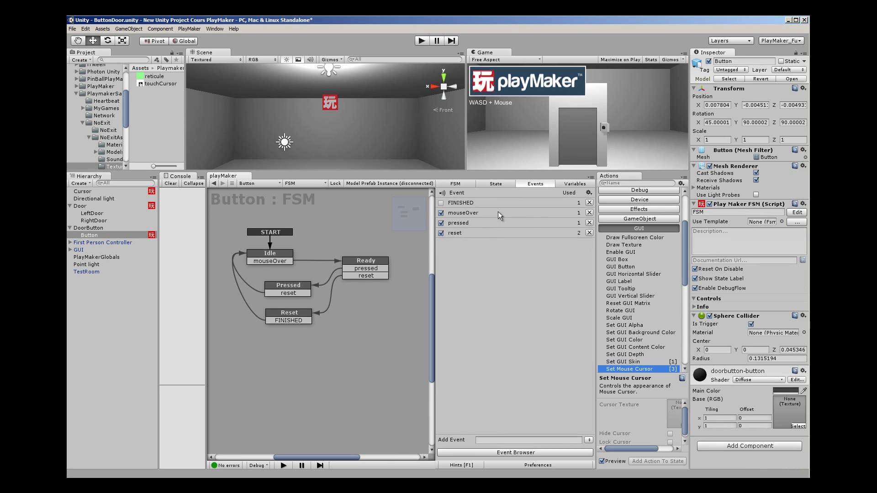
left_click(573, 182)
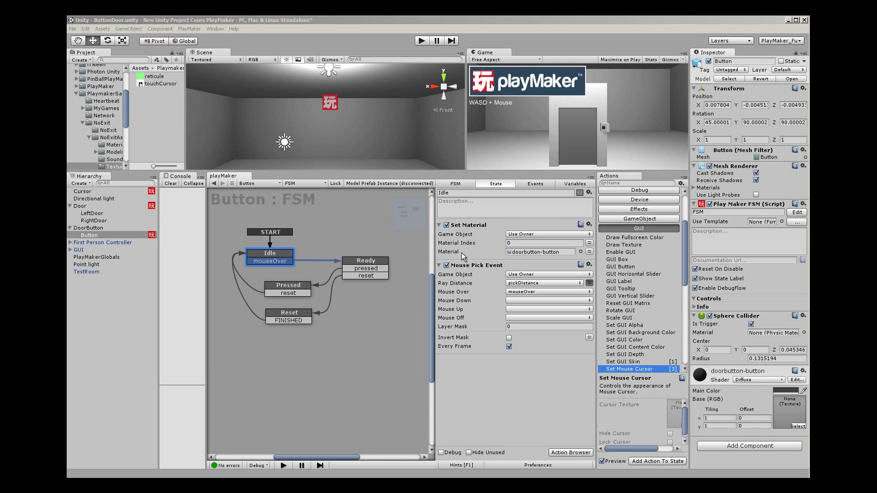
Browse the Idle state's Material picker without changes, then check the pickDistance Float variable set to 2
left_click(580, 252)
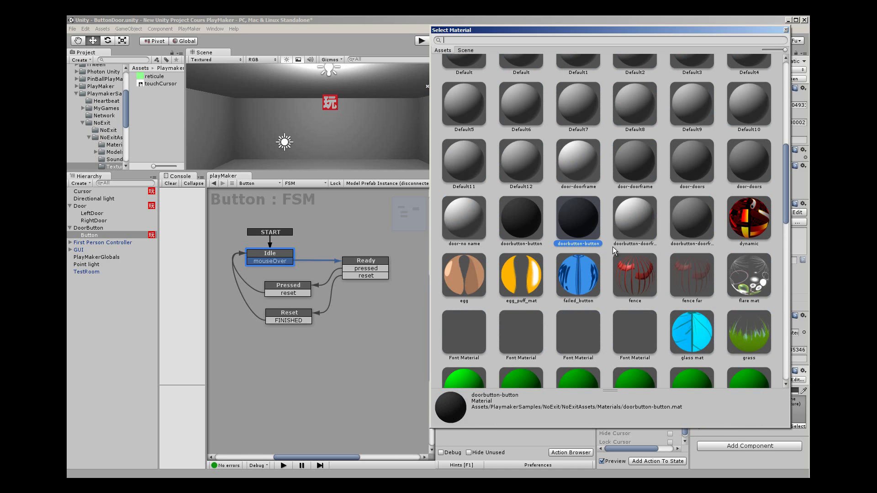
left_click(786, 30)
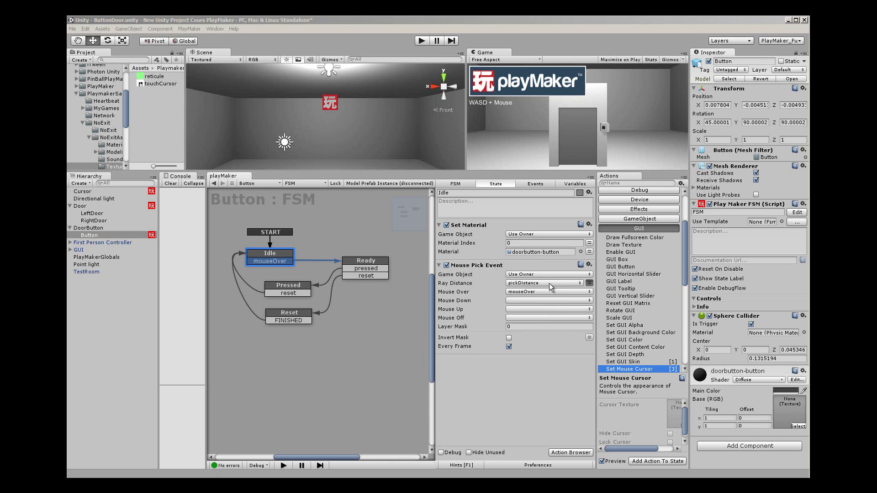
left_click(571, 184)
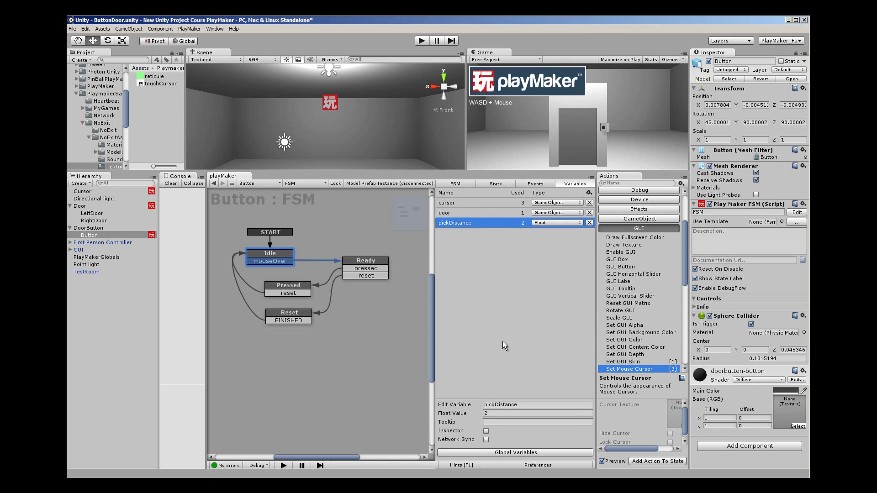
Check the Idle state's Mouse Over event options, keeping mouseOver, then show the Ready state's actions
left_click(502, 185)
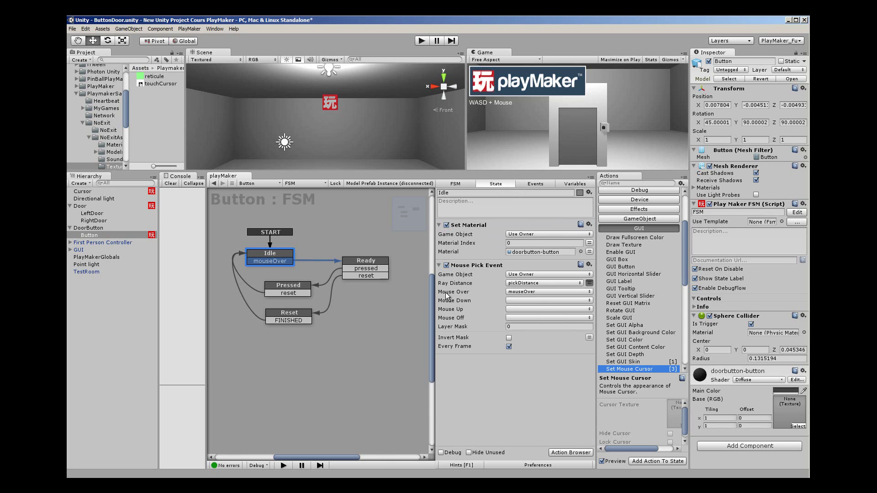
mouse_move(458, 292)
left_click(525, 293)
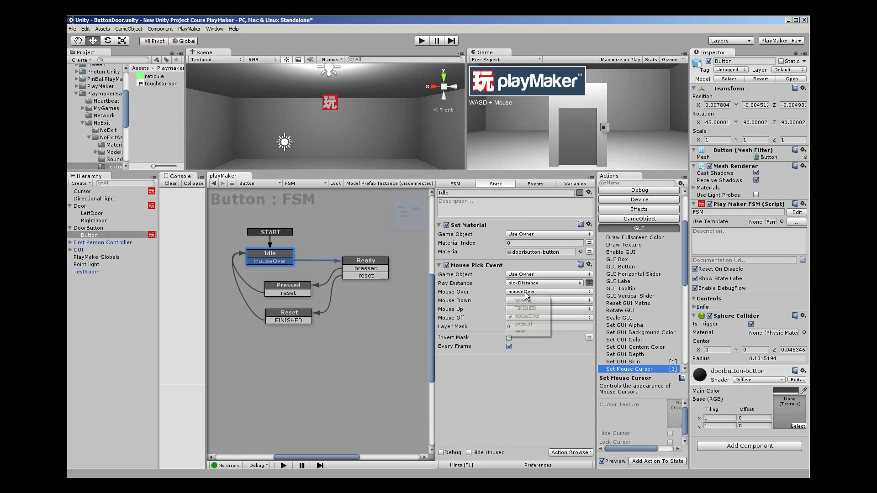
left_click(529, 410)
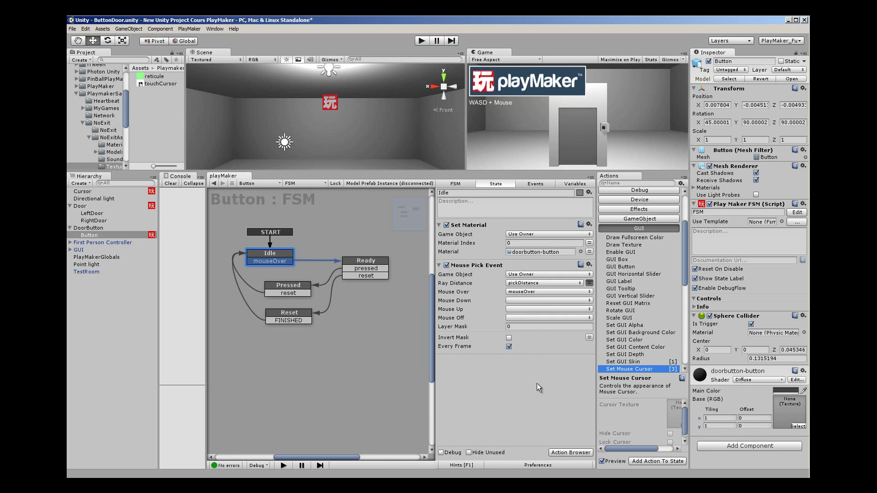
left_click(379, 275)
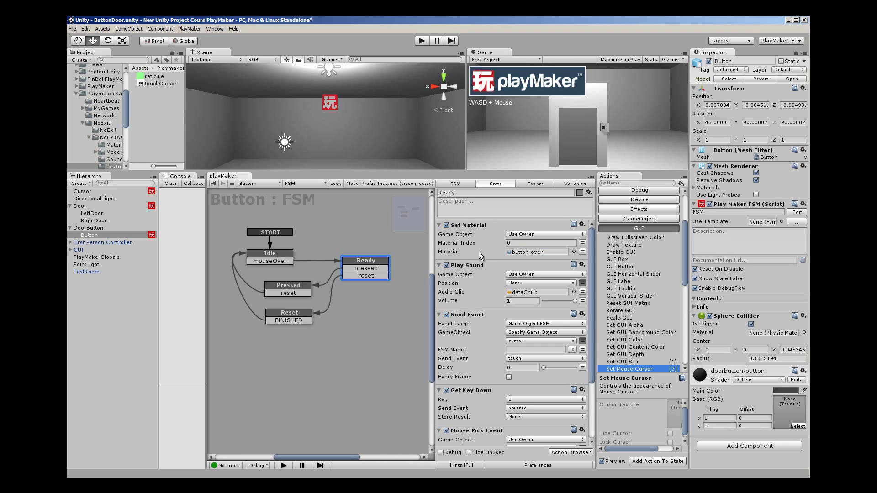
Browse the Ready state's material and audio clip choices, keeping dataChirp as the sound
left_click(574, 252)
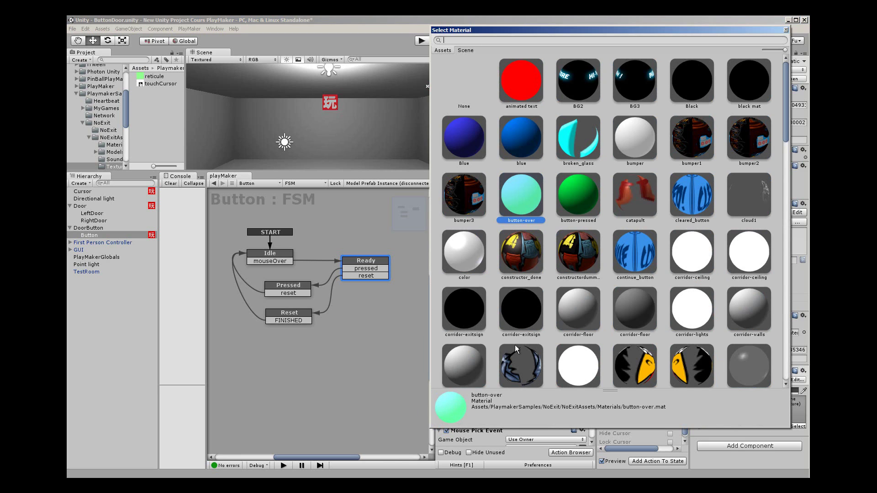
left_click(785, 30)
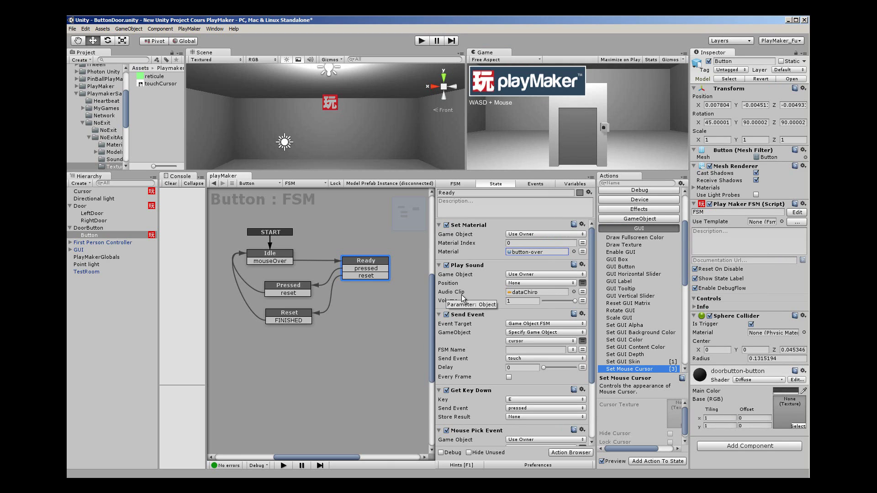
left_click(574, 292)
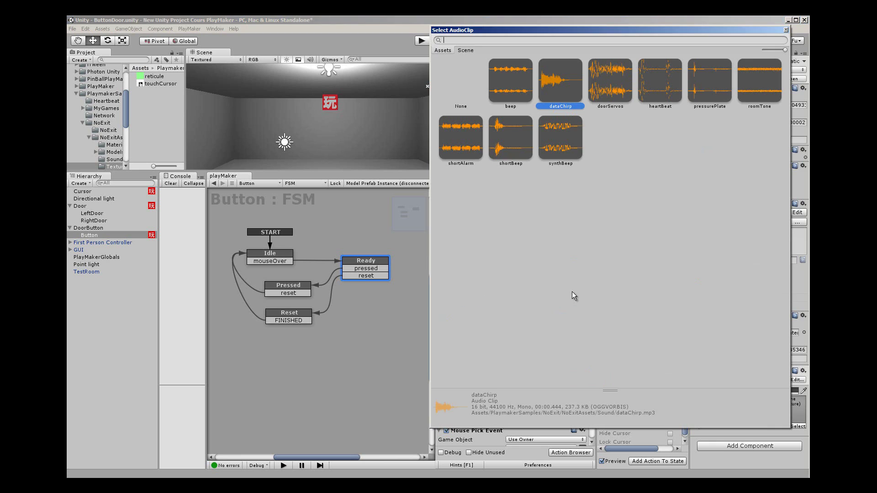
left_click(786, 31)
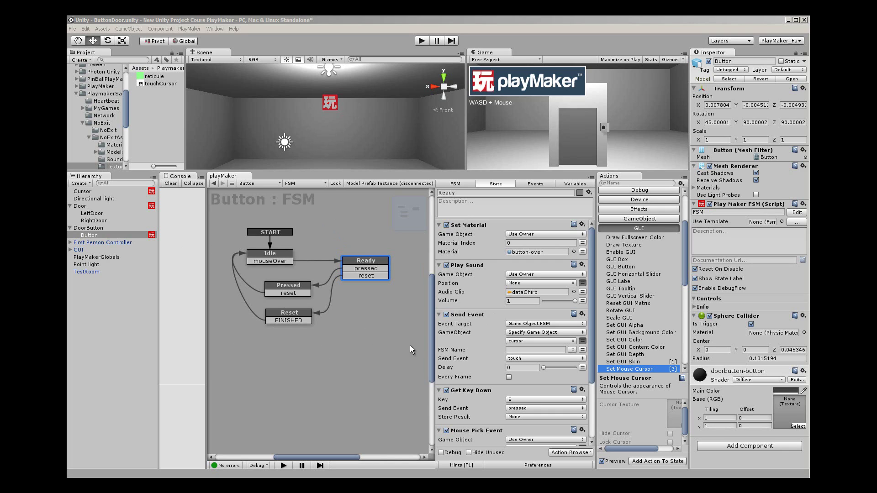
Check the Send Event target options, keep a specific object, then view the Cursor FSM's events
left_click(556, 332)
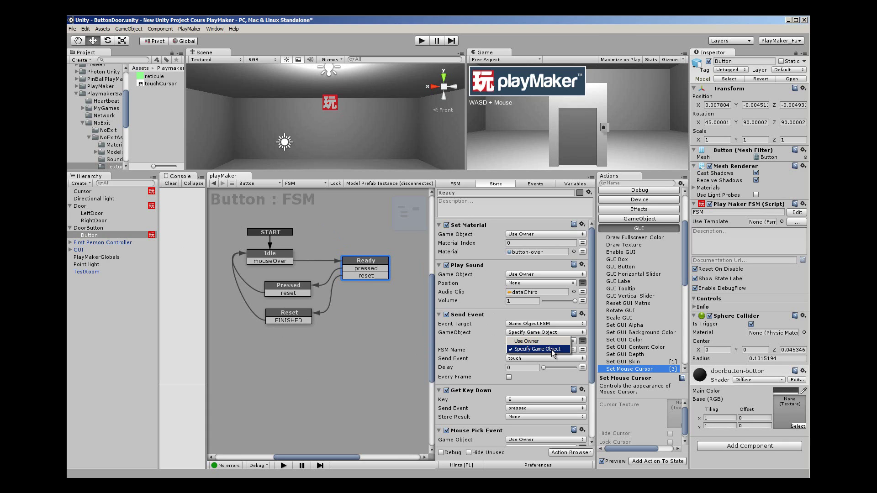
left_click(552, 350)
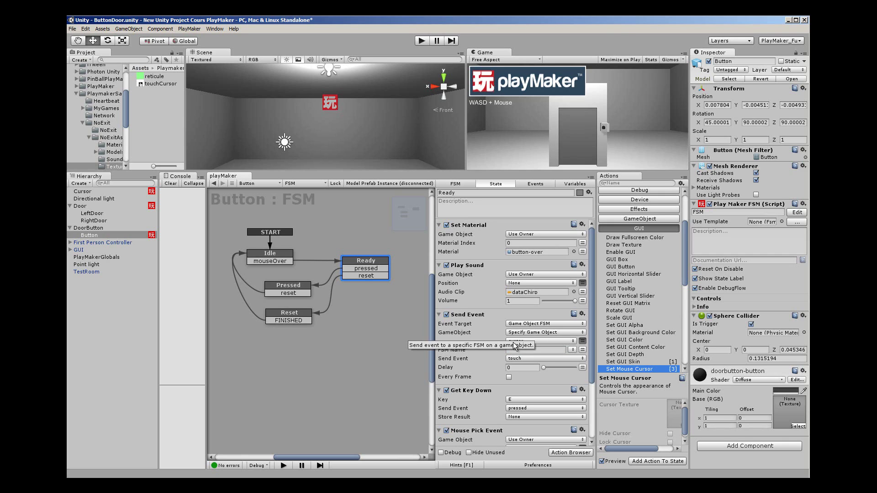
left_click(540, 341)
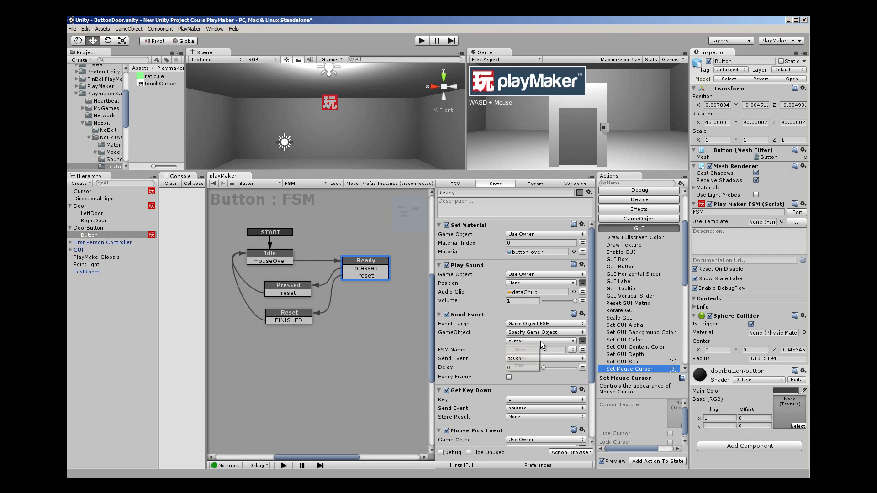
left_click(465, 338)
left_click(102, 191)
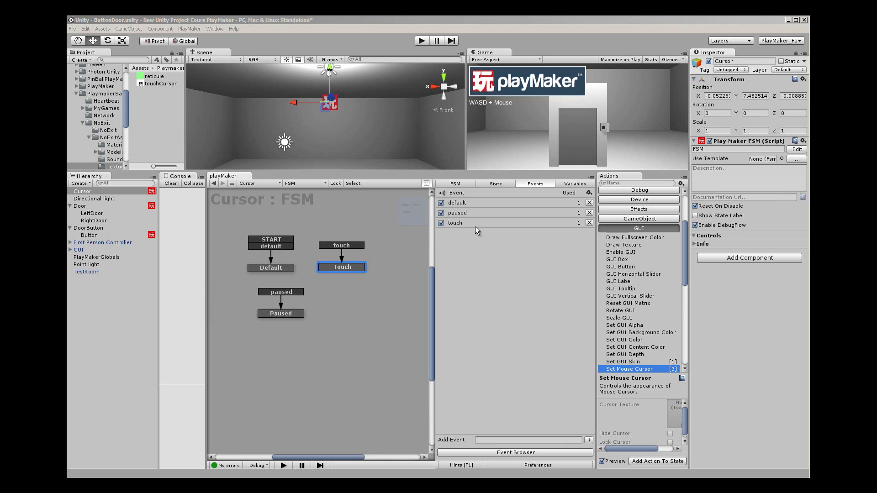
Return to the Button FSM's Ready state and scroll down to Get Key Down and Mouse Pick Event
left_click(97, 235)
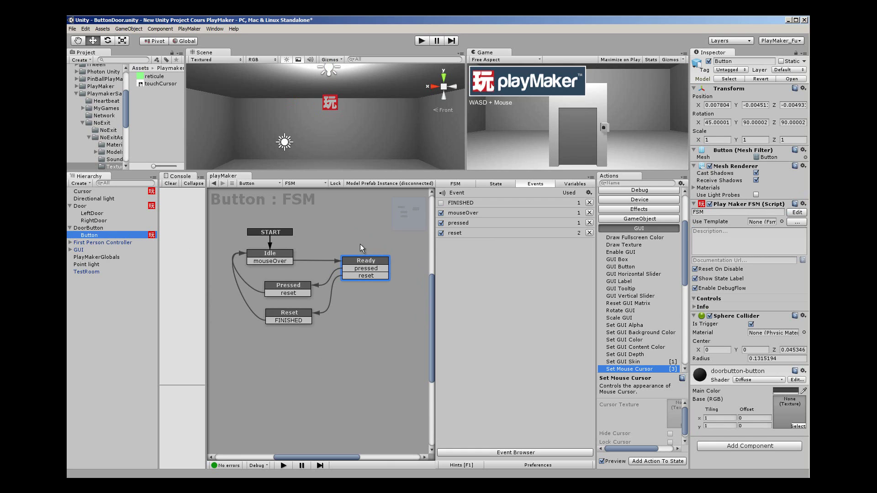
left_click(361, 266)
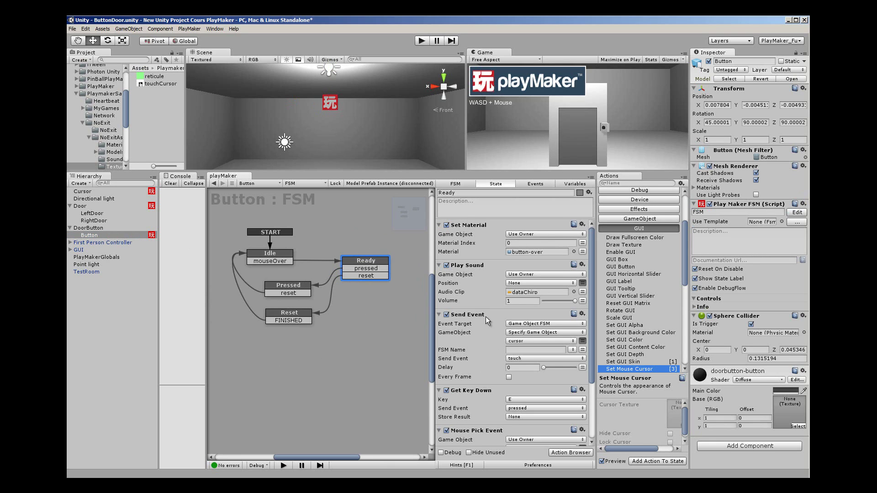
left_click(404, 322)
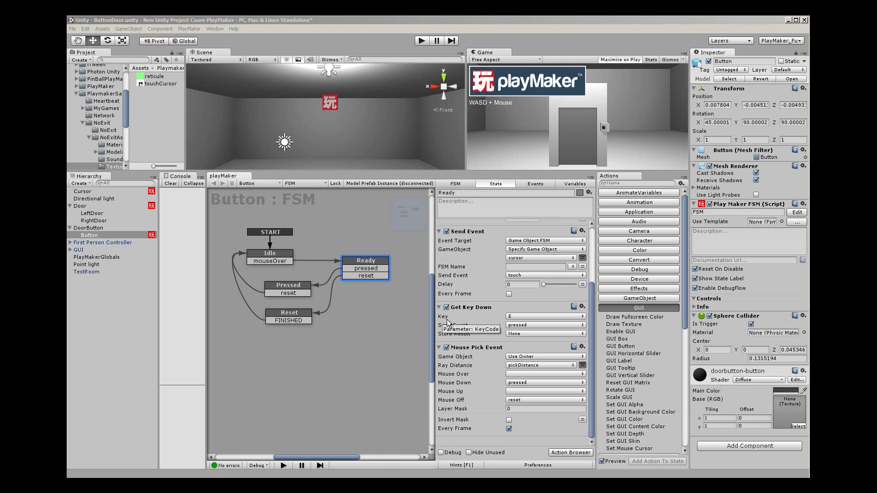
left_click(516, 318)
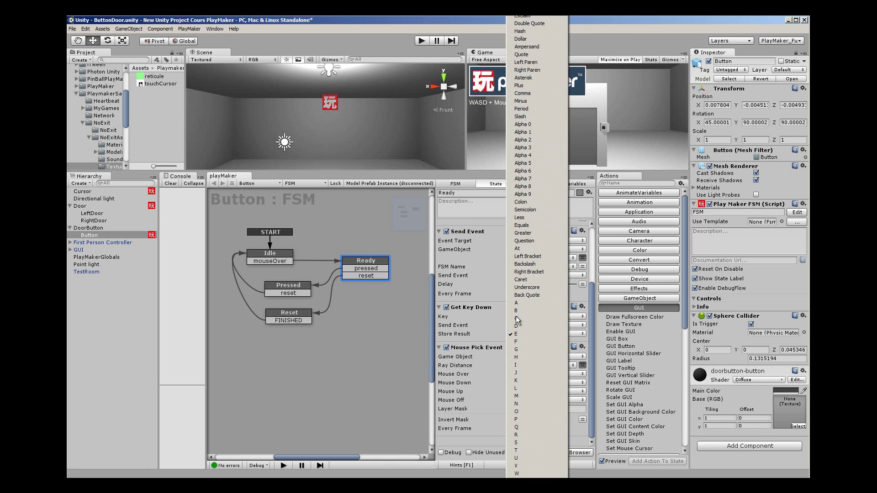
left_click(516, 335)
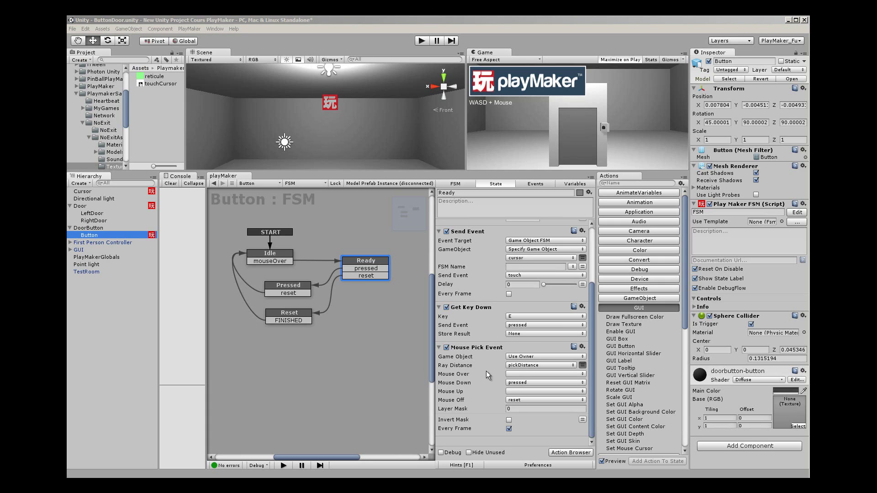
mouse_move(450, 366)
mouse_move(446, 384)
mouse_move(453, 401)
scroll(533, 399, "up", 5)
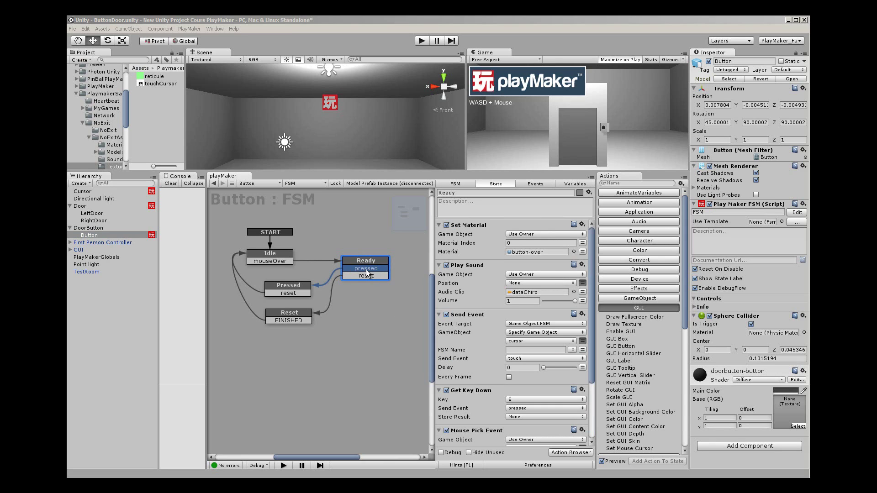
Inspect the Pressed state's button-pressed material, then switch to the Door object's FSM
left_click(295, 291)
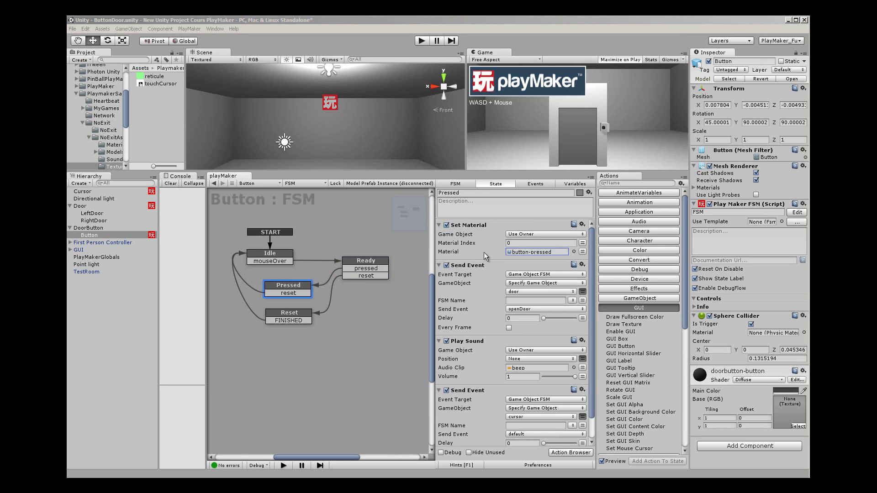
left_click(573, 252)
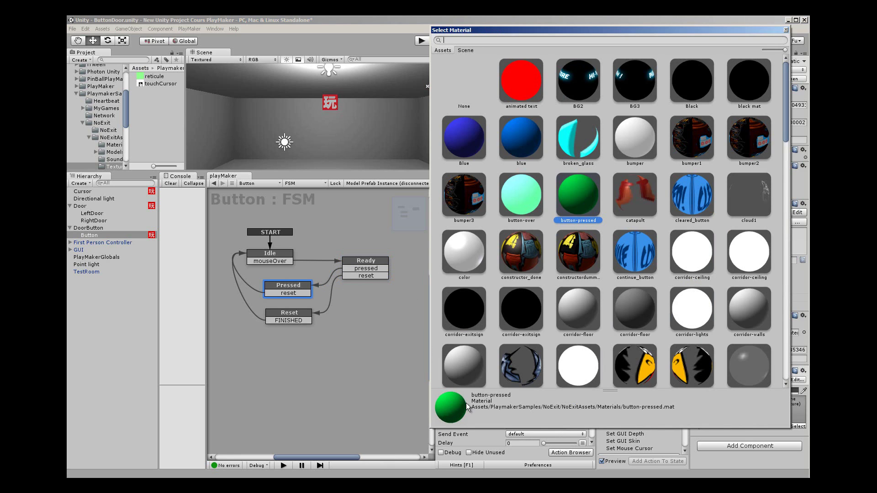
left_click(786, 30)
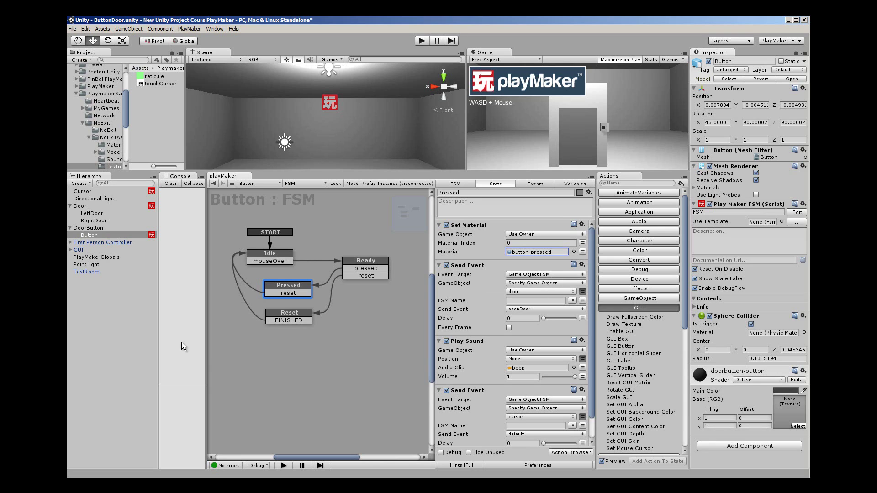
left_click(81, 208)
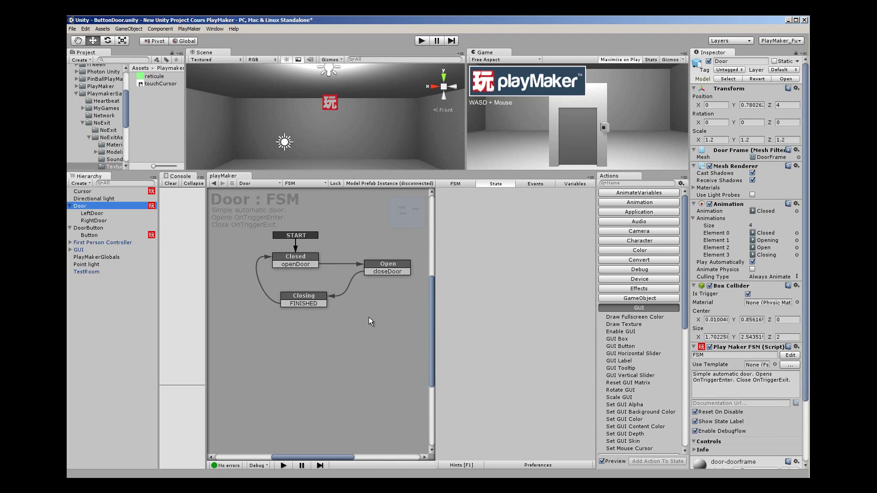
Compare the Cursor FSM, then return to the Button FSM to see Reset sending default
left_click(111, 236)
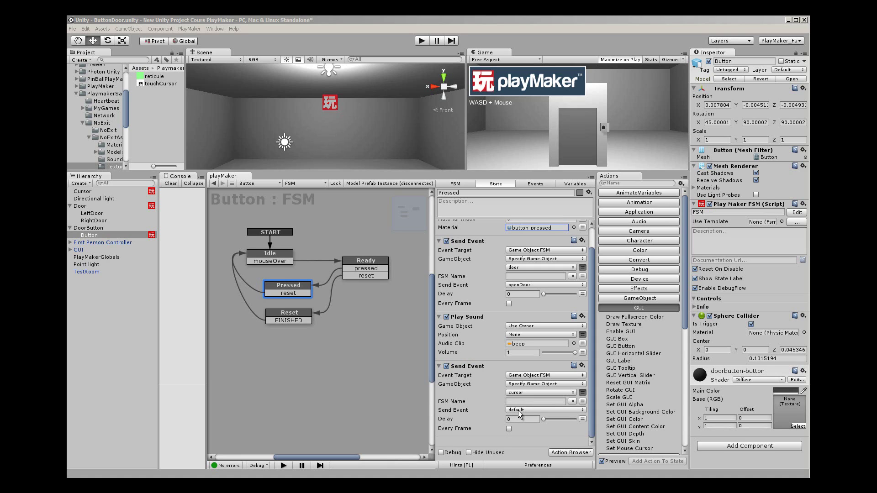
left_click(85, 192)
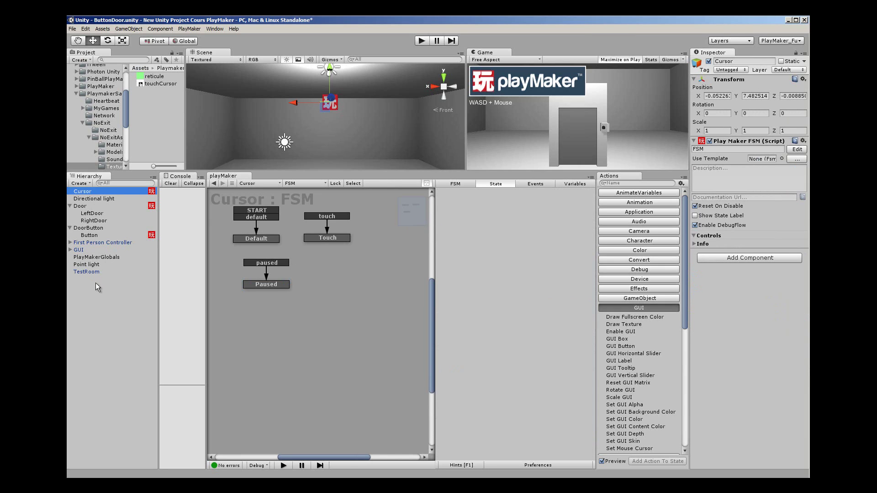
left_click(89, 235)
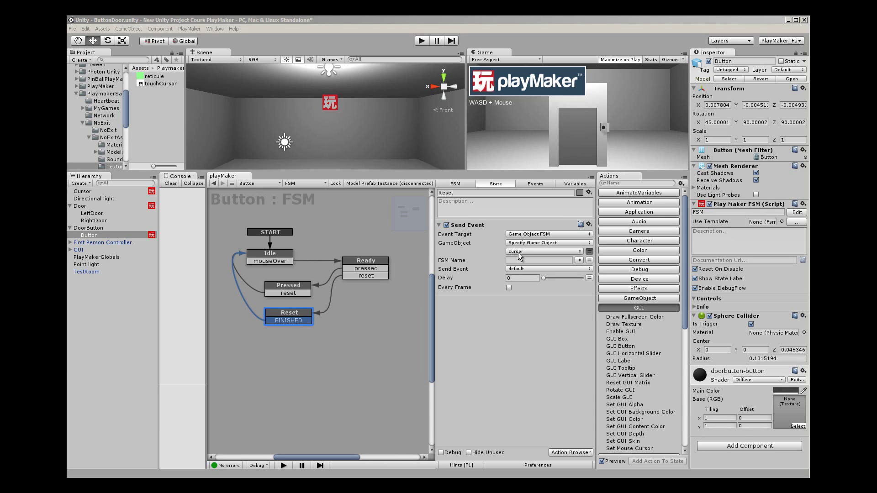
Start play mode, walk up to the door button and press it, then back away
key("ctrl+p")
key("w")
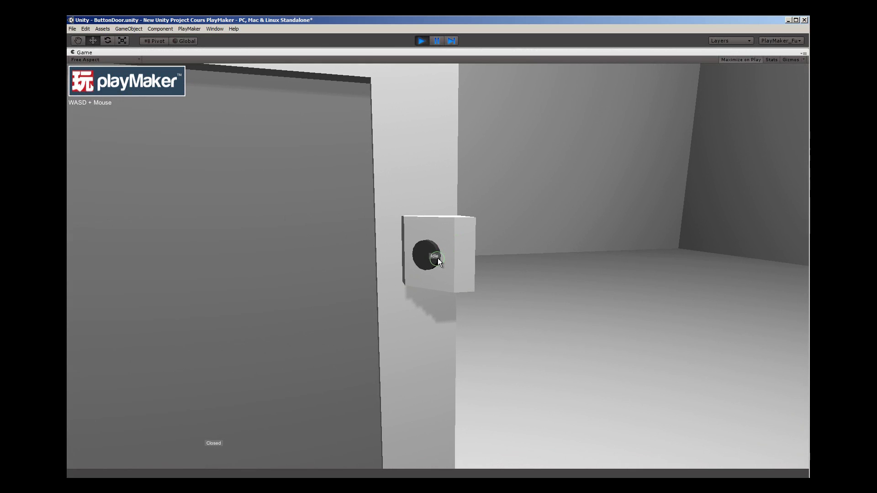
key("w")
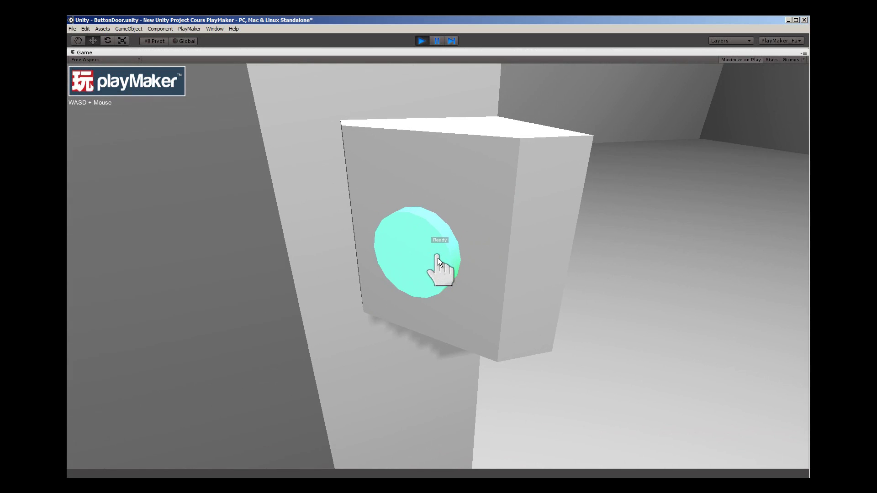
left_click(437, 258)
key("s")
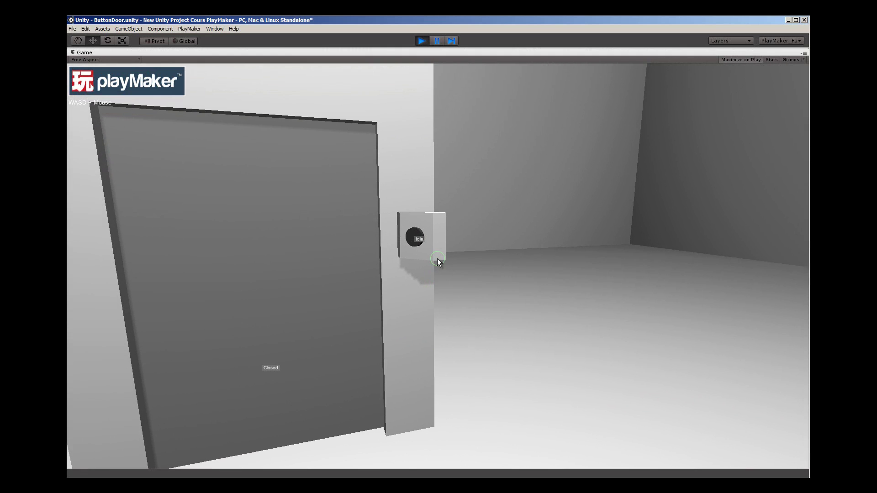
Approach and press the button again, then back off and turn toward the Closed door
key("w")
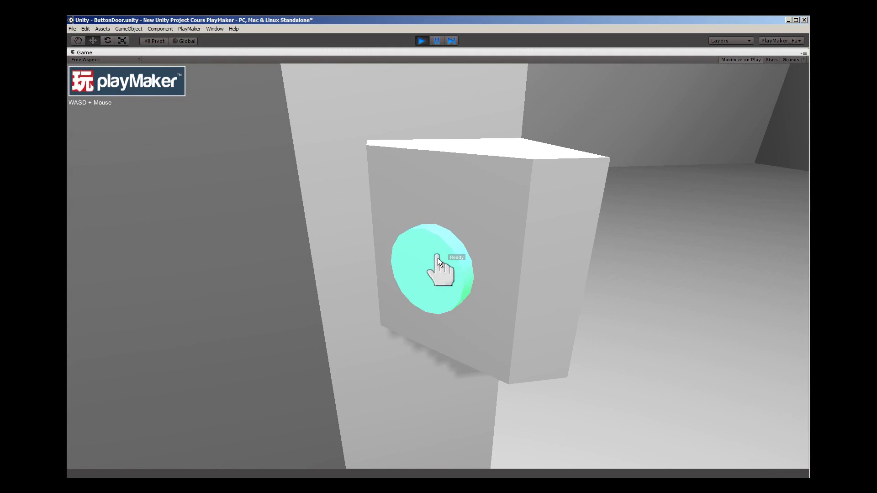
left_click(438, 259)
key("s")
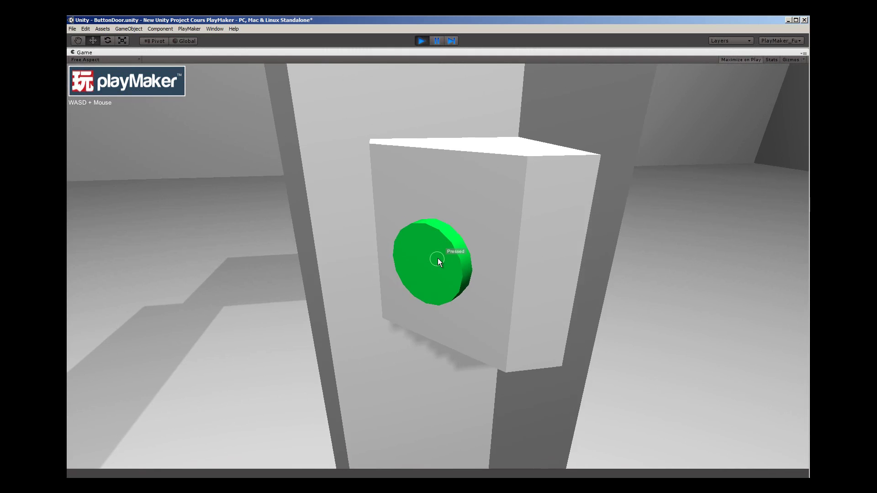
key("a")
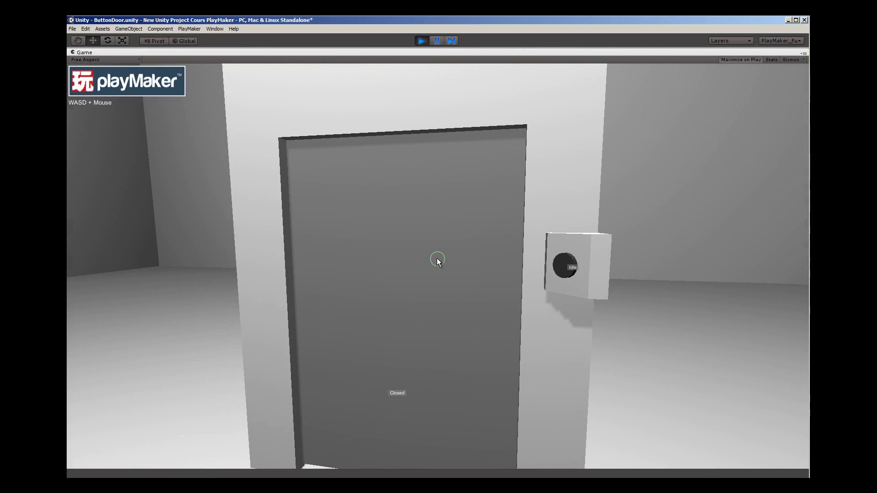